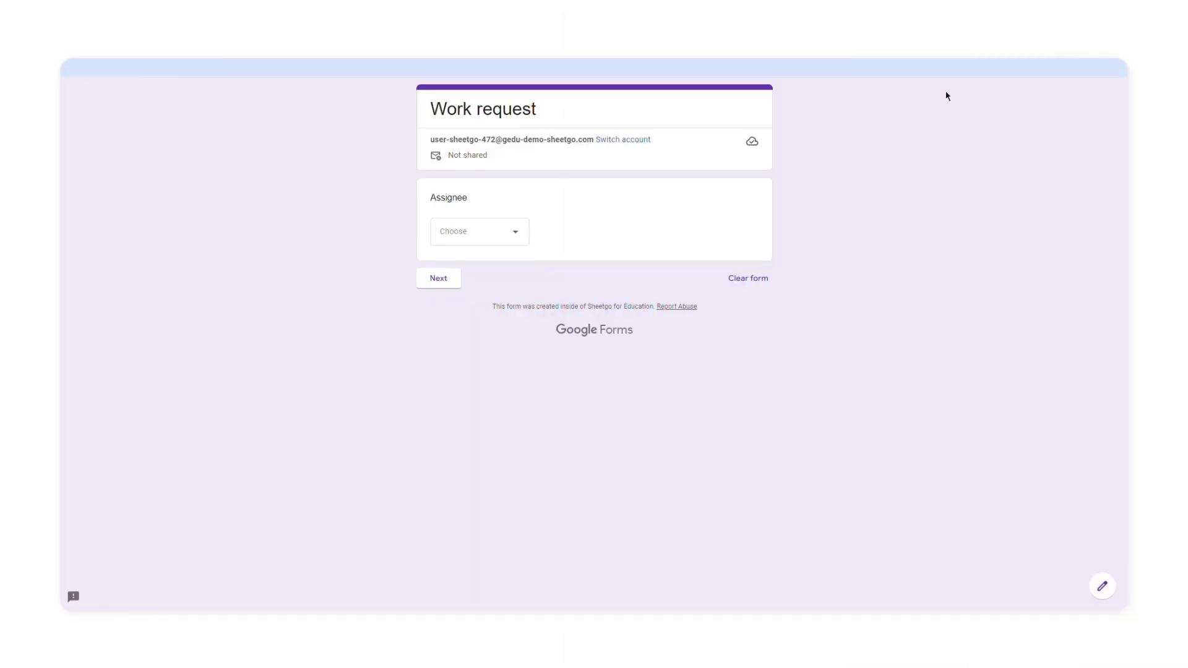
# Try out the Work request form with Designer as the assignee and IG design as the platform
pyautogui.click(525, 238)
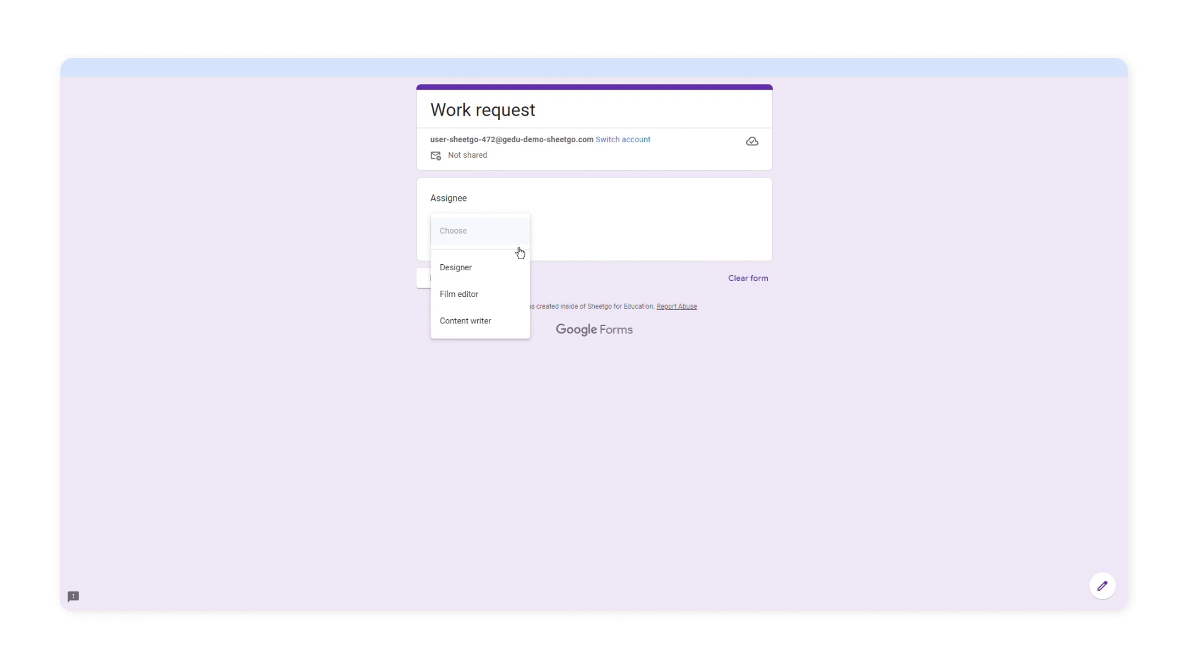
pyautogui.click(516, 267)
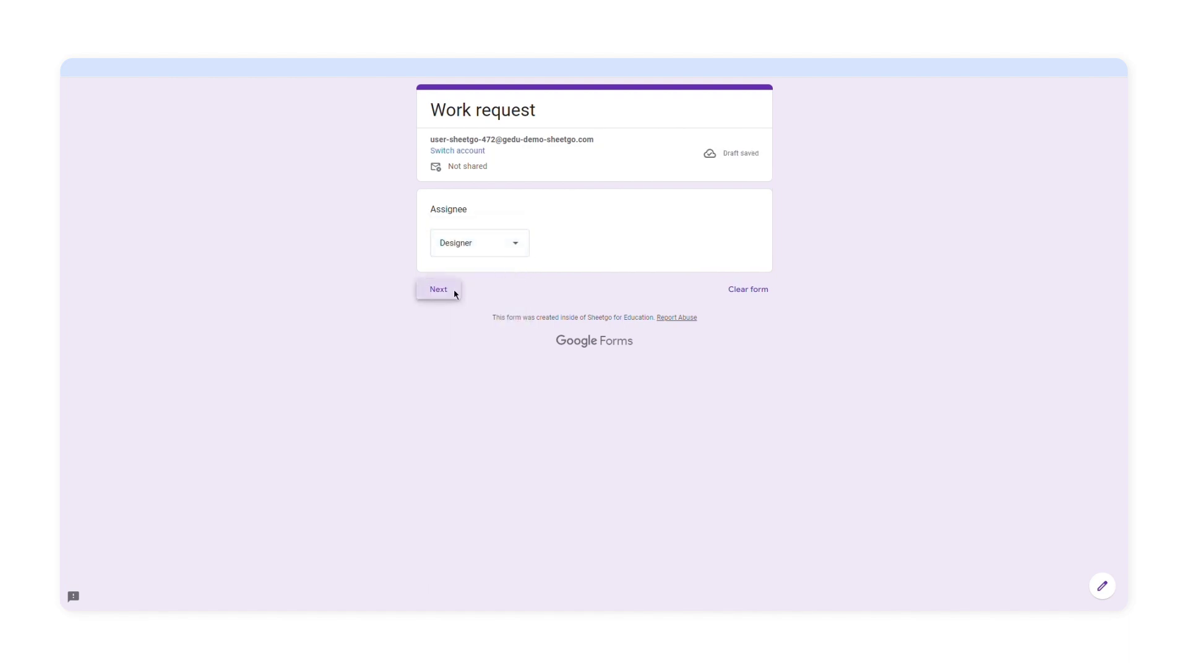
pyautogui.click(440, 290)
pyautogui.click(486, 273)
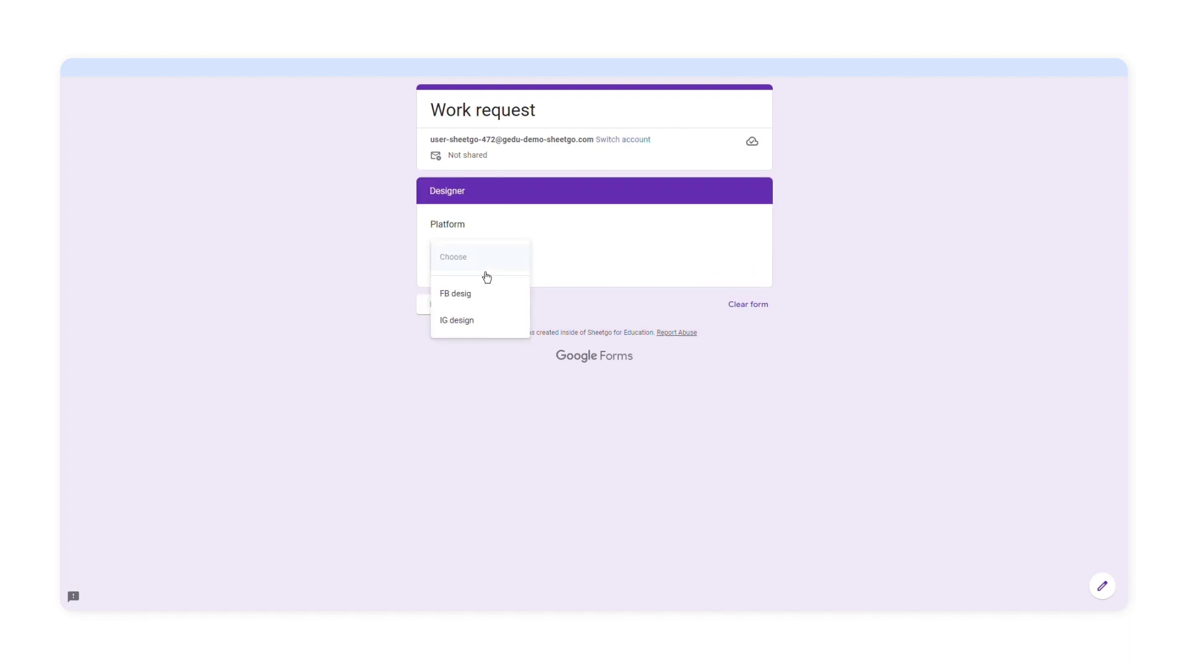
pyautogui.click(464, 323)
# Return to the form's first page, choose Film editor and IG video, and pick an answer for the type of task
pyautogui.click(448, 318)
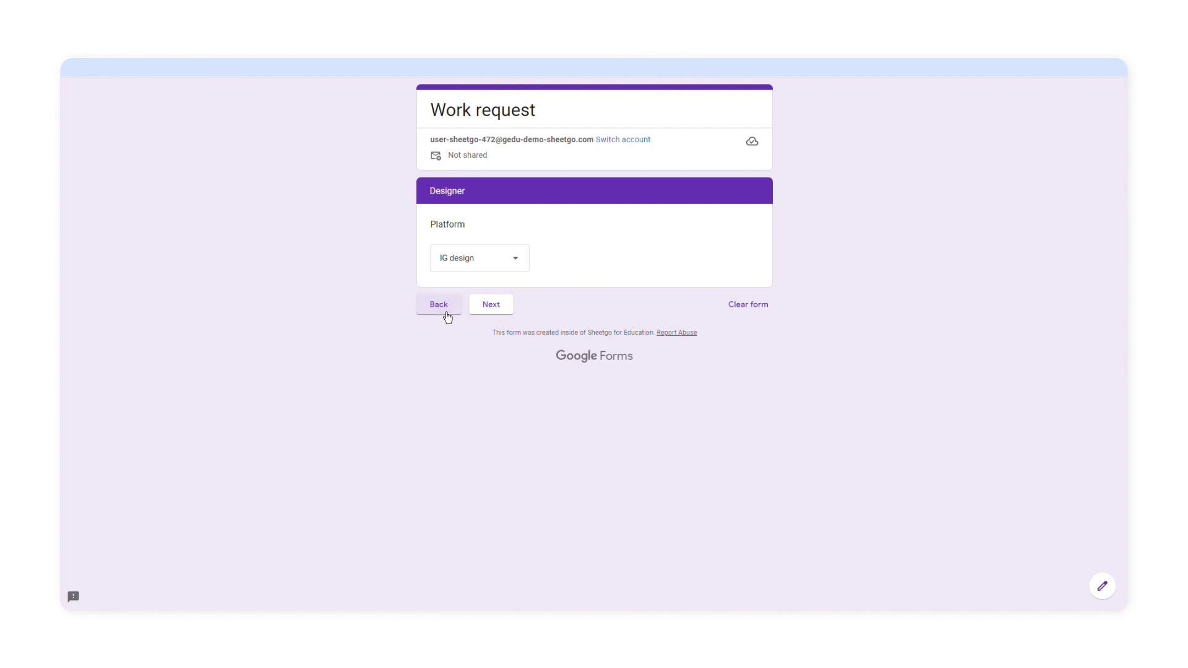
pyautogui.click(478, 238)
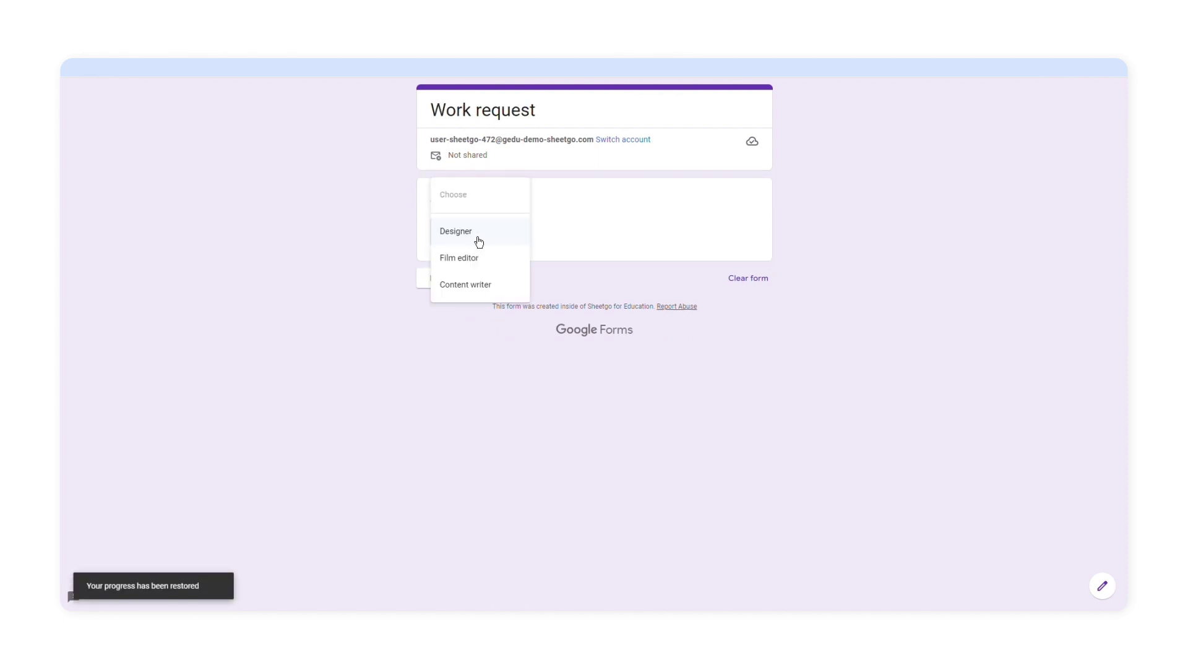
pyautogui.click(480, 263)
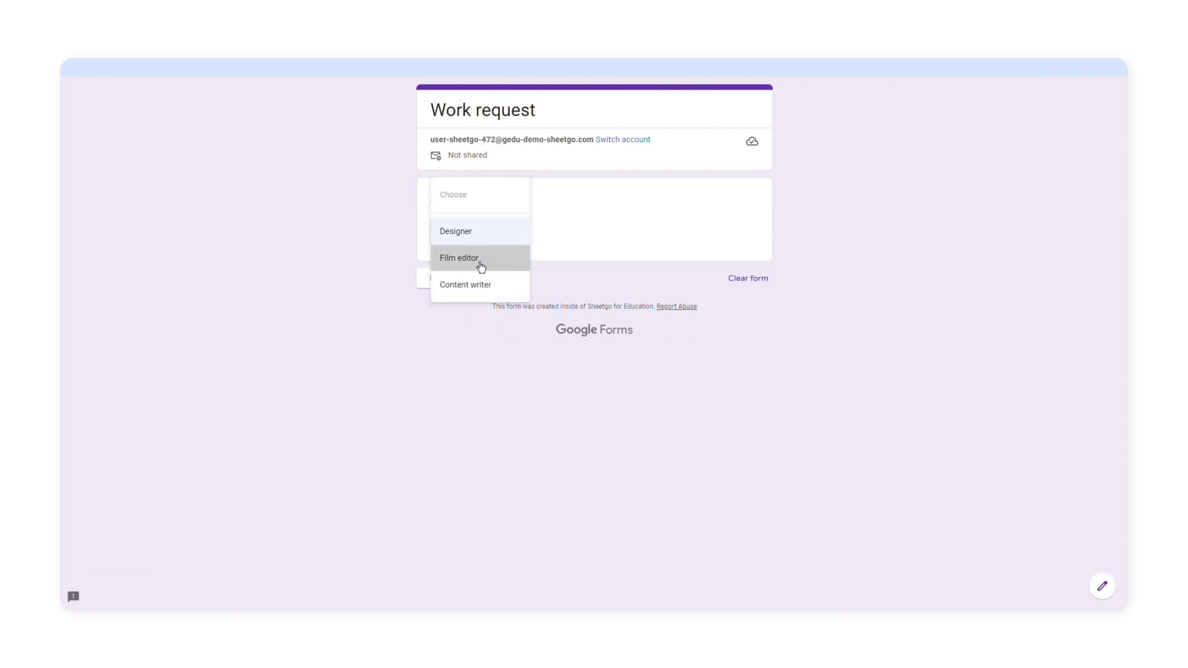
pyautogui.click(452, 299)
pyautogui.click(479, 257)
pyautogui.click(477, 292)
pyautogui.click(488, 307)
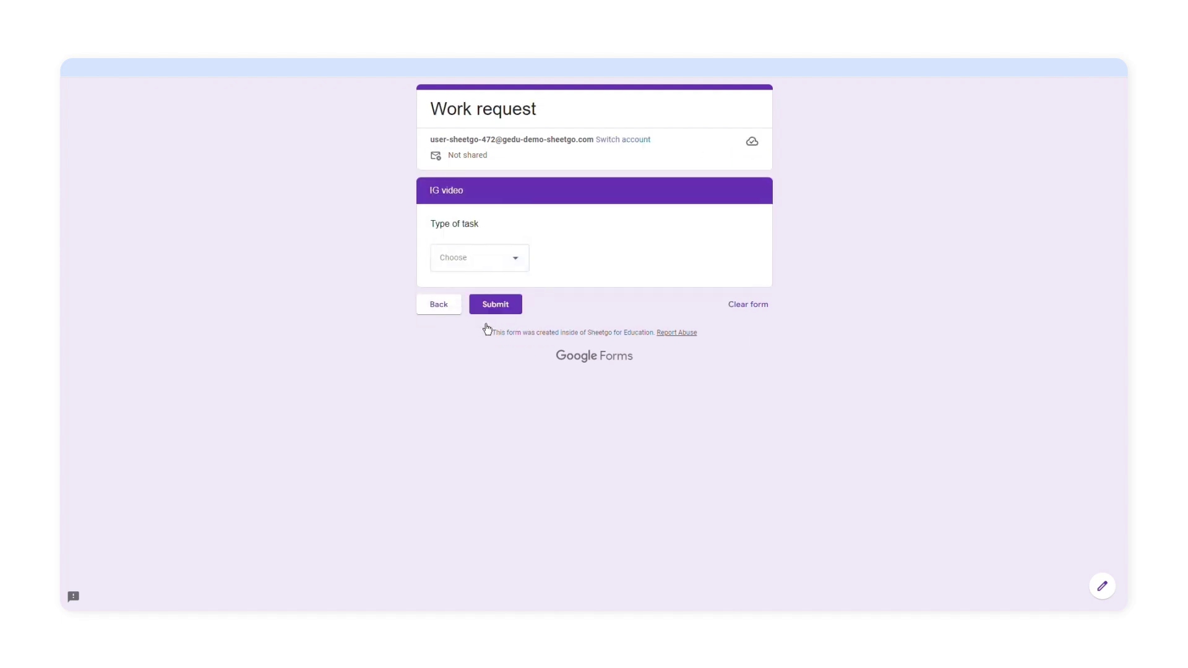
pyautogui.click(476, 268)
pyautogui.click(463, 365)
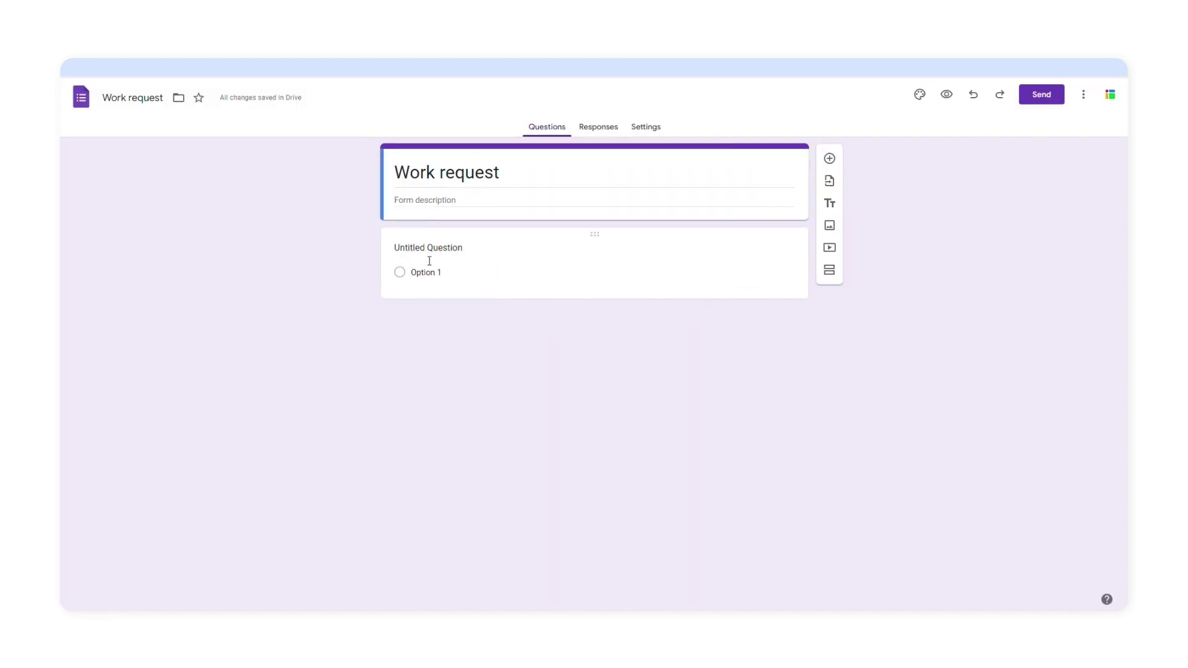
# Title the first question "Assignee" and make it a dropdown question
pyautogui.click(419, 257)
pyautogui.write('Assignee')
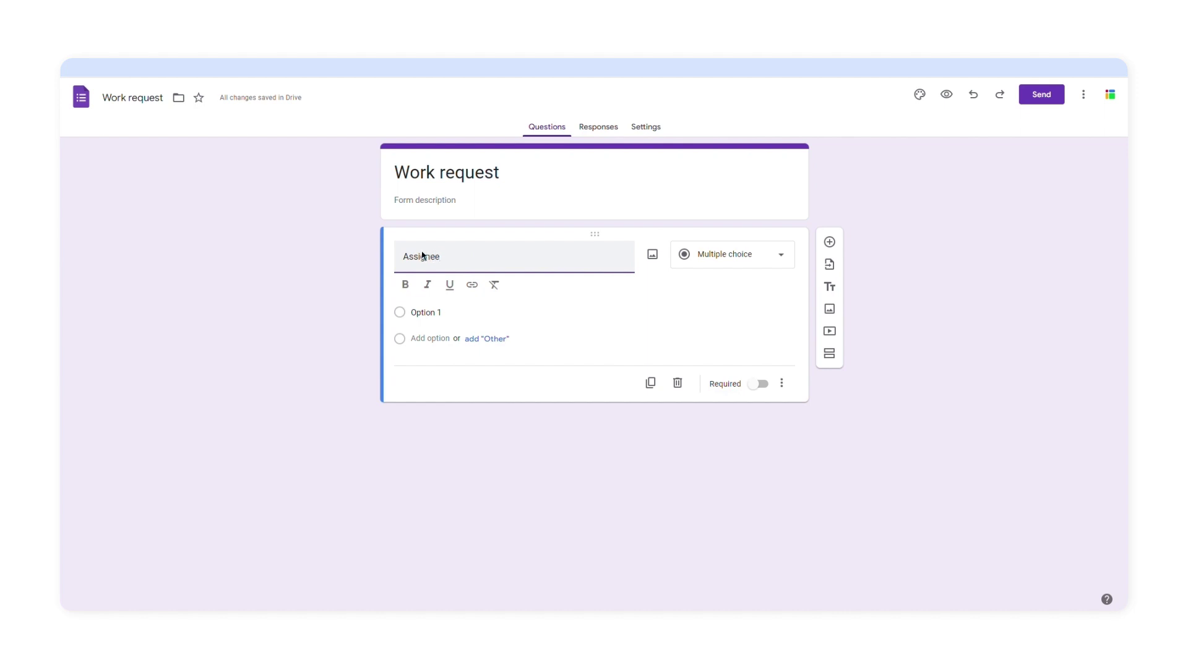
pyautogui.click(734, 256)
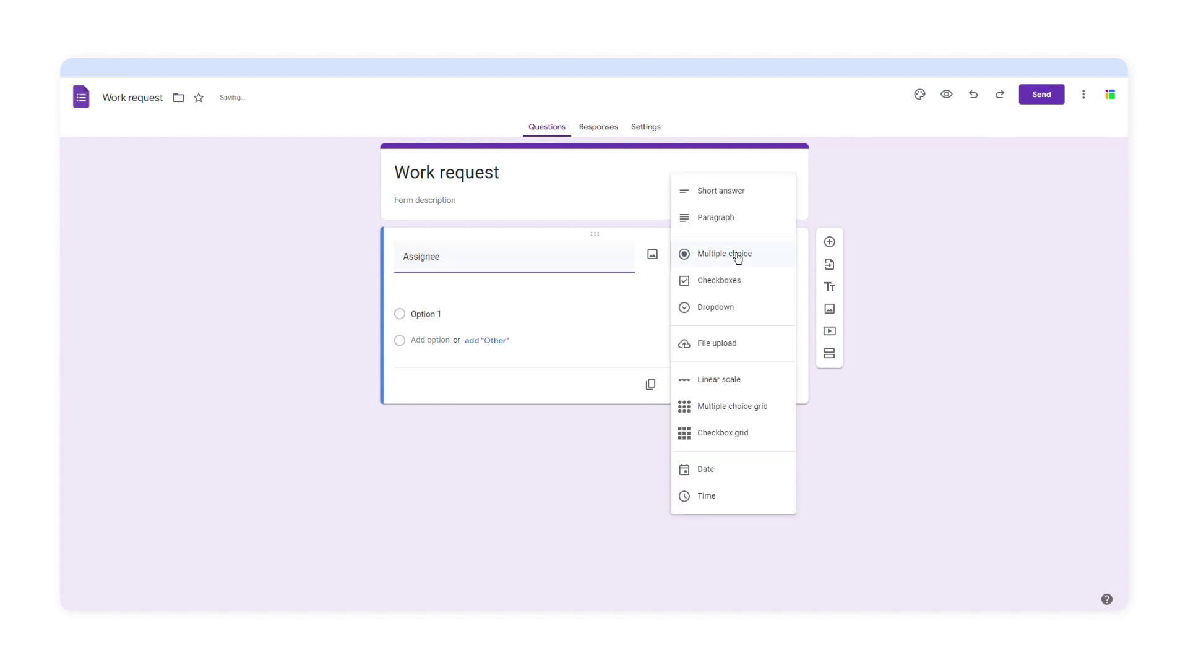
pyautogui.click(727, 308)
# Enter Designer, Film editor and Content writer as the options of the Assignee question
pyautogui.click(480, 298)
pyautogui.write('Designer')
pyautogui.press('Return')
pyautogui.write('Film editor')
pyautogui.press('Return')
pyautogui.write('Content writer')
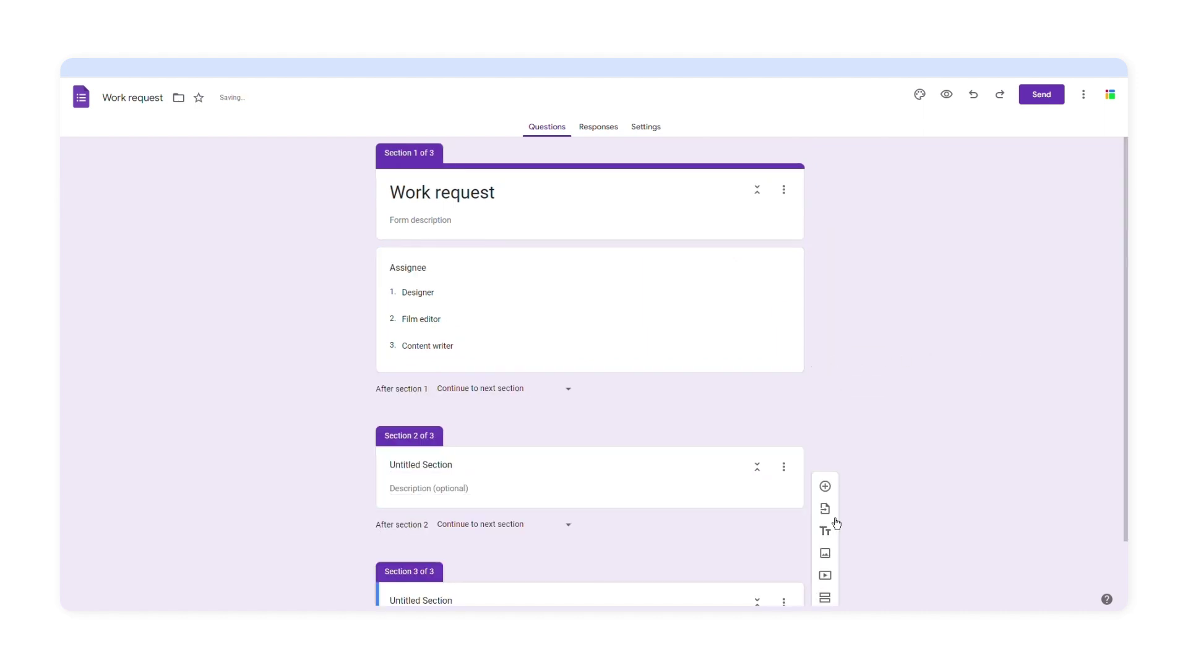
# Create three sections after the Assignee question, titled Designer, Film editor and Content writer
pyautogui.scroll(-2, 493, 360)
pyautogui.tripleClick(492, 360)
pyautogui.write('Designer')
pyautogui.tripleClick(469, 514)
pyautogui.write('Film editor')
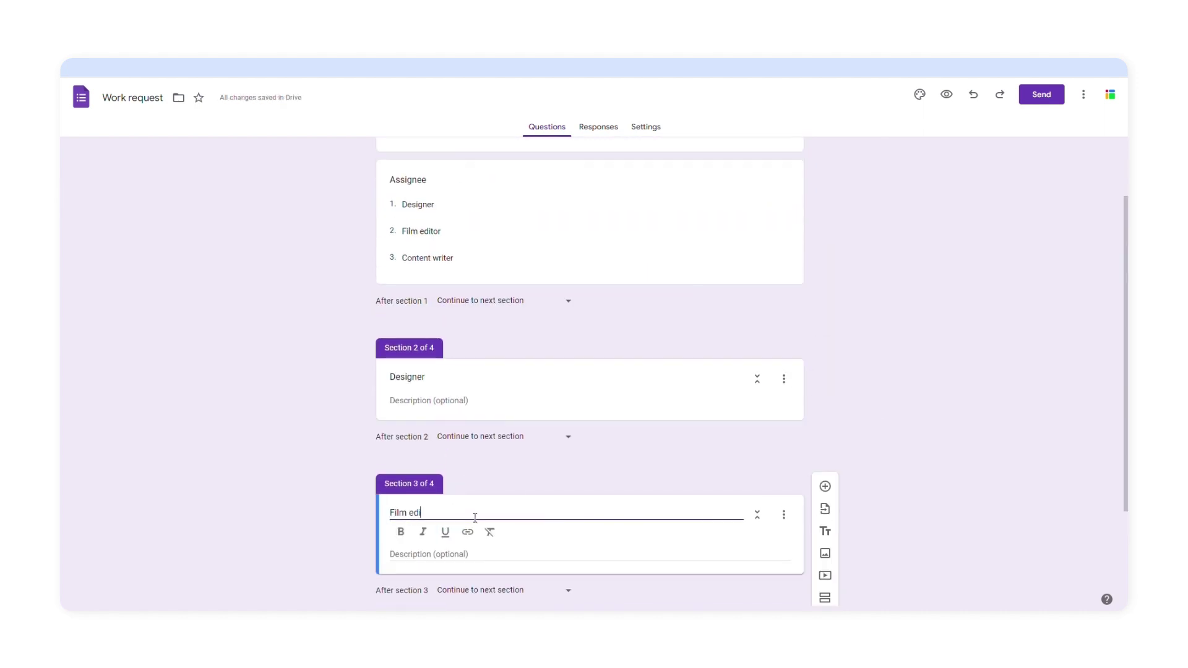
pyautogui.scroll(-2, 467, 526)
pyautogui.click(464, 544)
pyautogui.tripleClick(463, 545)
pyautogui.write('Content writer')
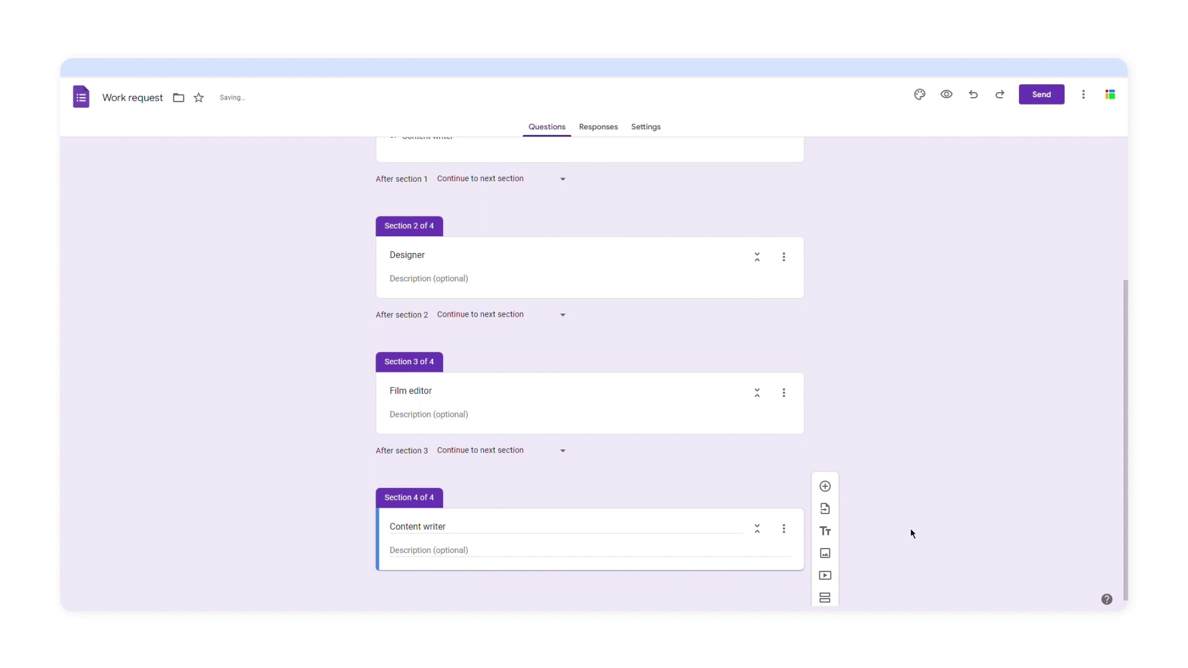
# Add a "Platform" dropdown question with the options FB desig and IG design to the Designer section
pyautogui.scroll(2, 911, 529)
pyautogui.click(801, 392)
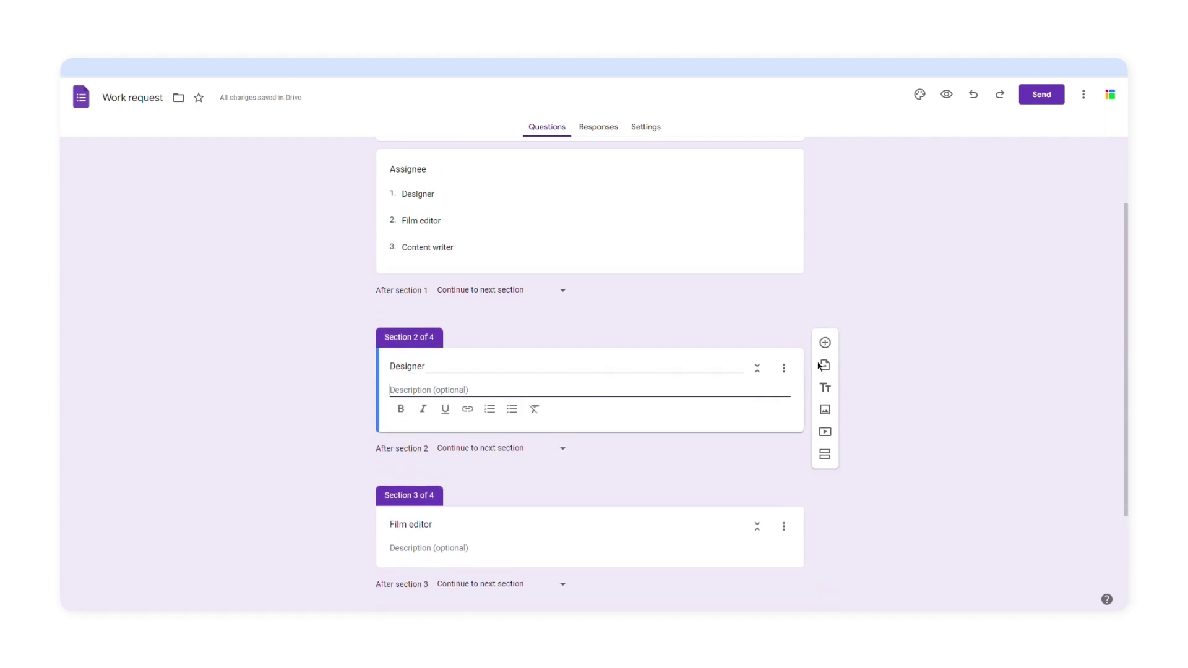
pyautogui.click(826, 342)
pyautogui.write('Planform')
pyautogui.click(488, 515)
pyautogui.write('FB desig')
pyautogui.press('Return')
pyautogui.write('IG design')
pyautogui.click(728, 460)
pyautogui.click(718, 382)
# Add a "Platform" dropdown question with the options YouTube video and IG video to the Film editor section
pyautogui.scroll(-4, 827, 437)
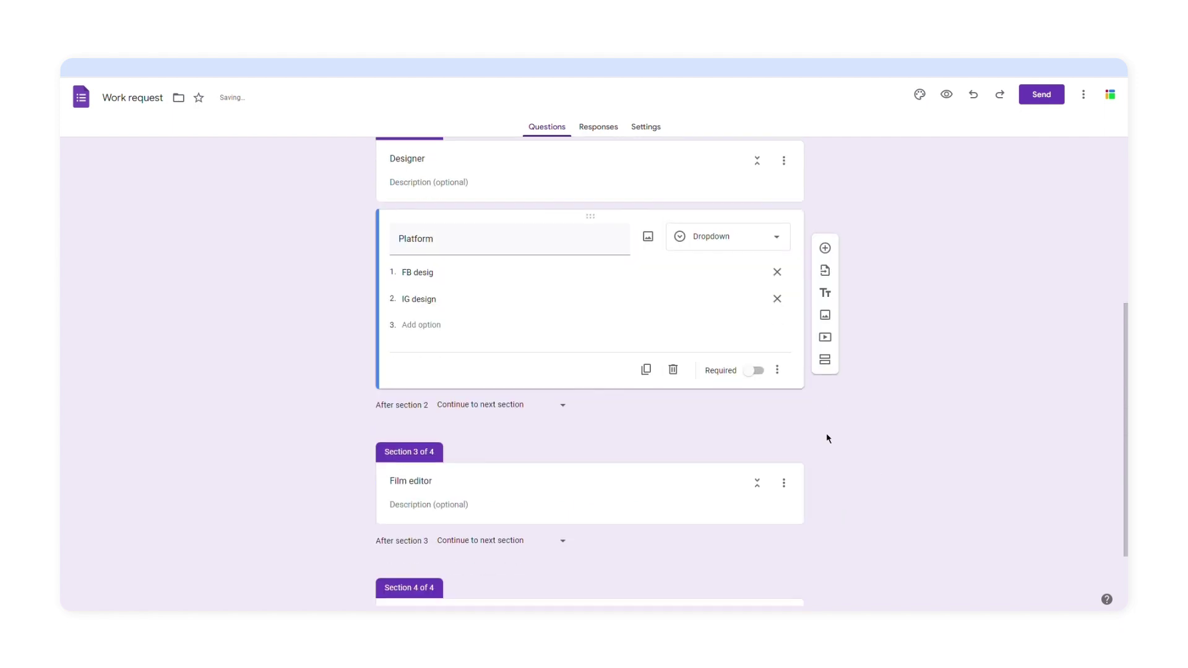
pyautogui.click(711, 503)
pyautogui.click(826, 405)
pyautogui.write('Platform')
pyautogui.click(728, 521)
pyautogui.click(712, 362)
pyautogui.click(464, 510)
pyautogui.write('YouTube video')
pyautogui.press('Return')
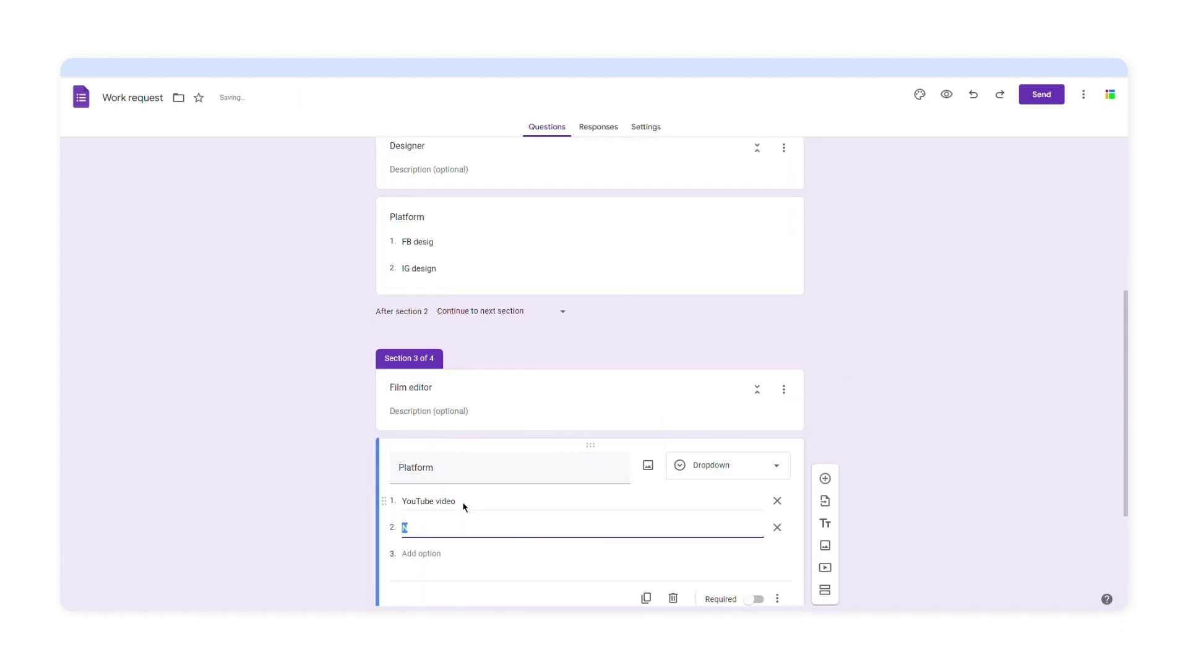
# Add a "Platform" dropdown question with the options YouTube text and IG text to the Content writer section
pyautogui.scroll(-3, 935, 487)
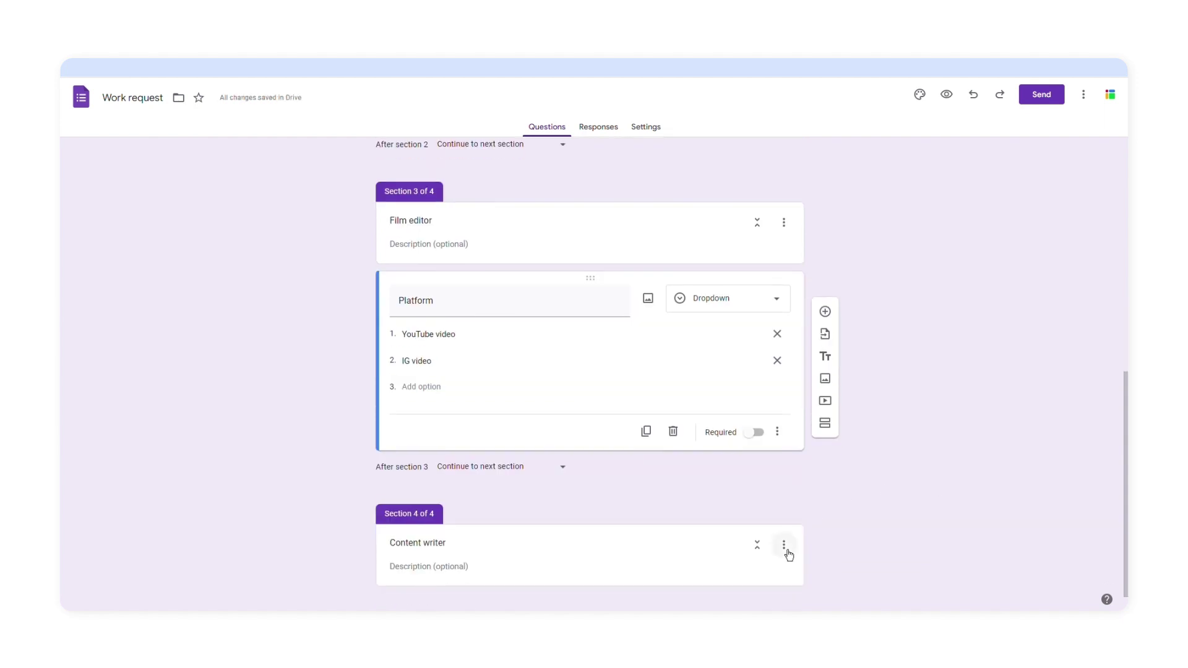
pyautogui.click(723, 554)
pyautogui.click(825, 458)
pyautogui.write('C')
pyautogui.press('BackSpace')
pyautogui.write('Platform')
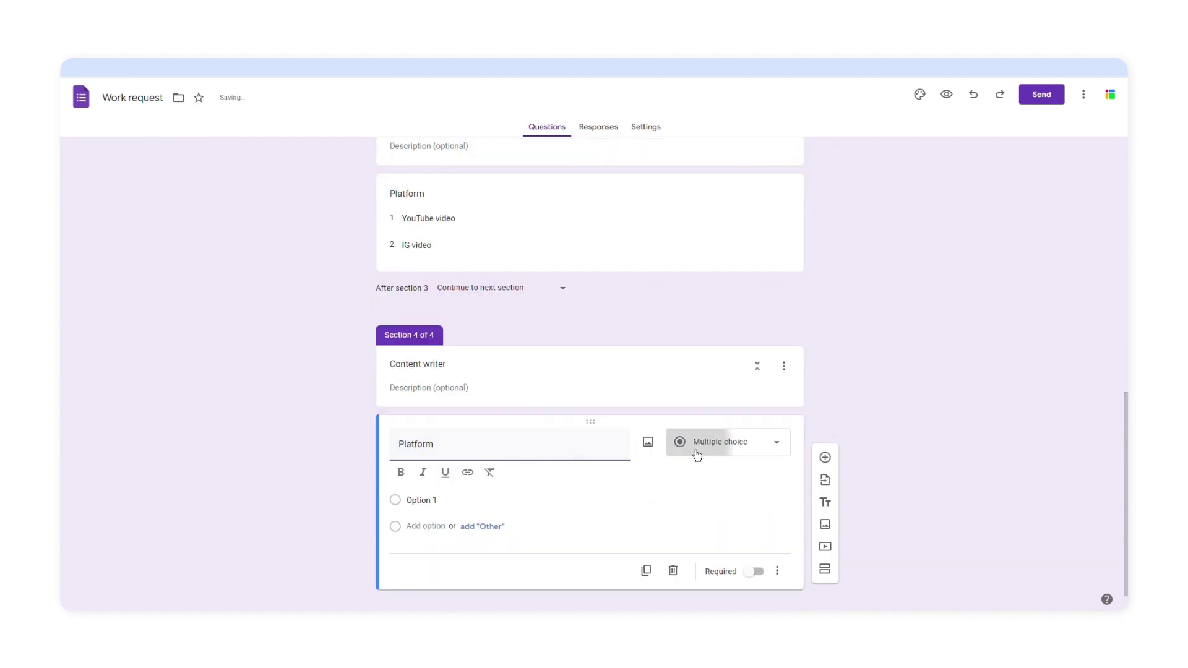
pyautogui.click(721, 442)
pyautogui.click(711, 495)
pyautogui.click(598, 487)
pyautogui.write('YouTube  text')
pyautogui.press('Return')
pyautogui.write('IG text')
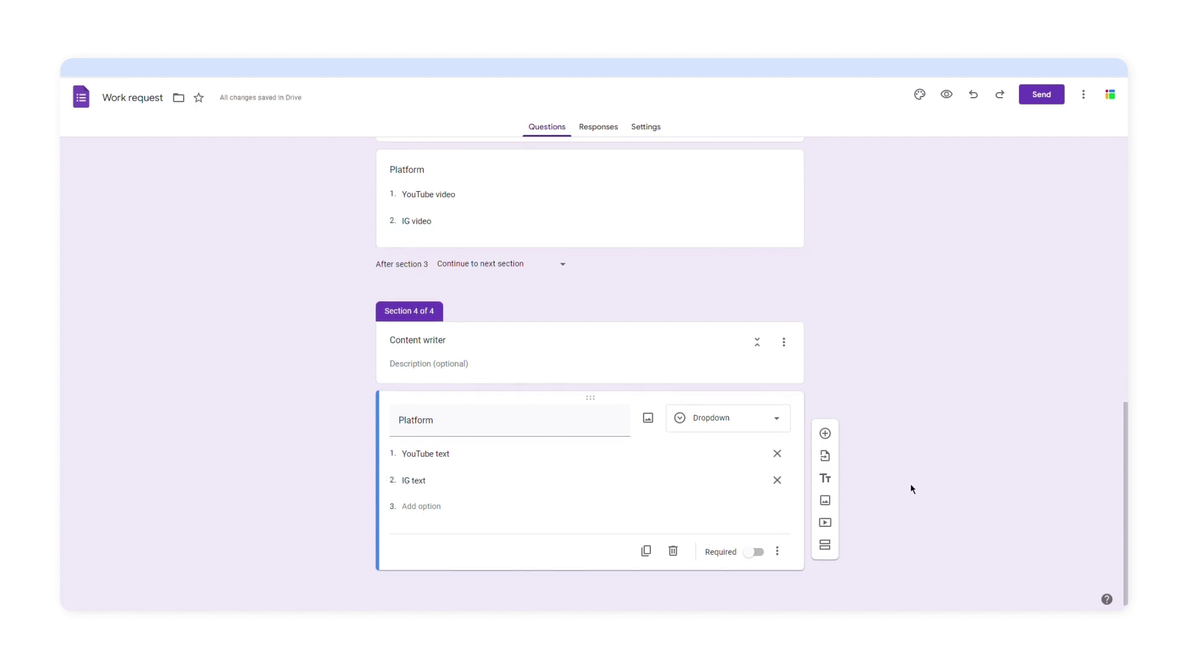
# Make the Assignee question branch by answer: Designer to section 2, Film editor to section 3, Content writer to section 4
pyautogui.scroll(10, 911, 488)
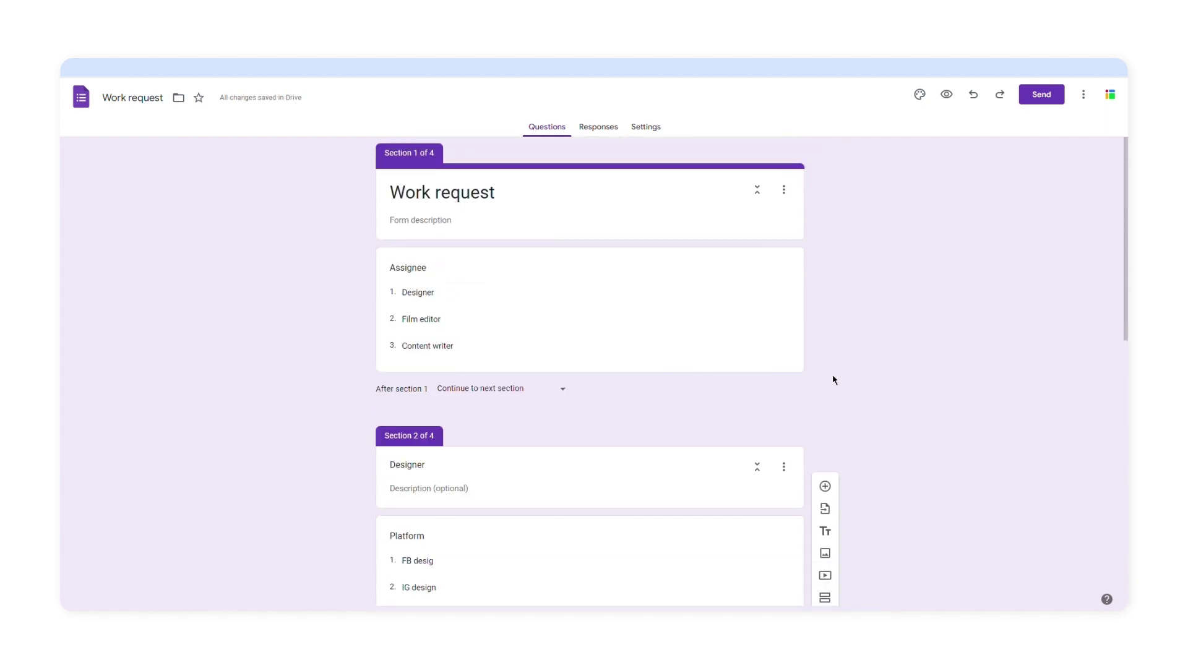
pyautogui.click(729, 315)
pyautogui.click(777, 435)
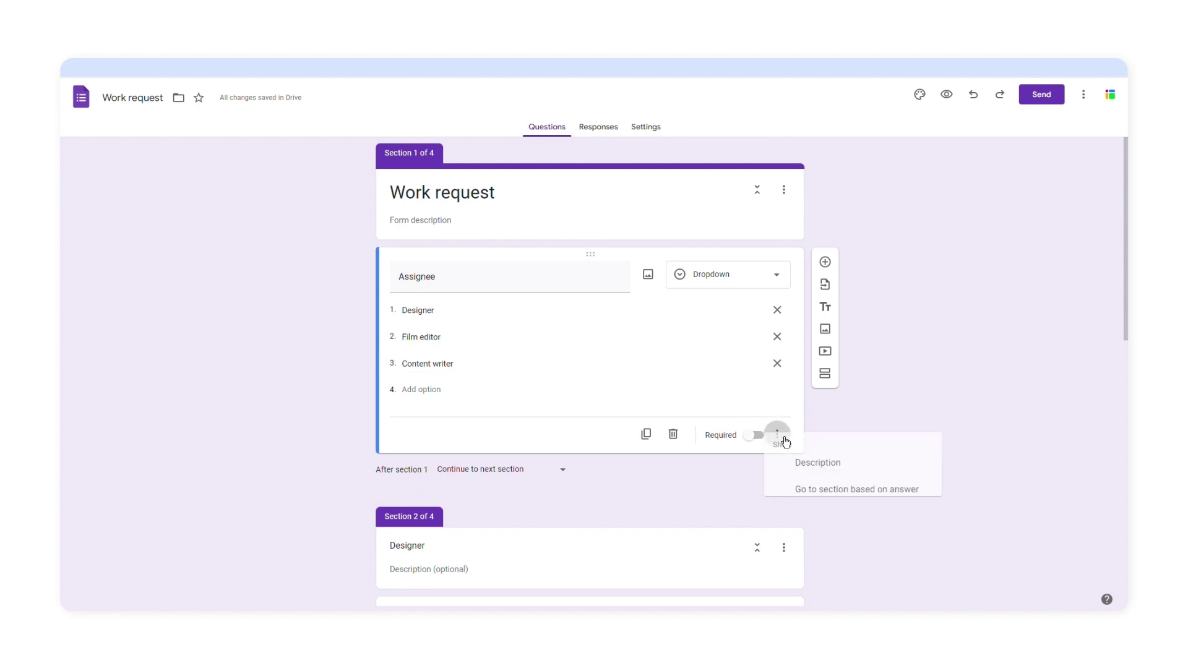
pyautogui.click(807, 519)
pyautogui.click(761, 322)
pyautogui.click(743, 361)
pyautogui.click(761, 340)
pyautogui.click(743, 417)
pyautogui.click(747, 368)
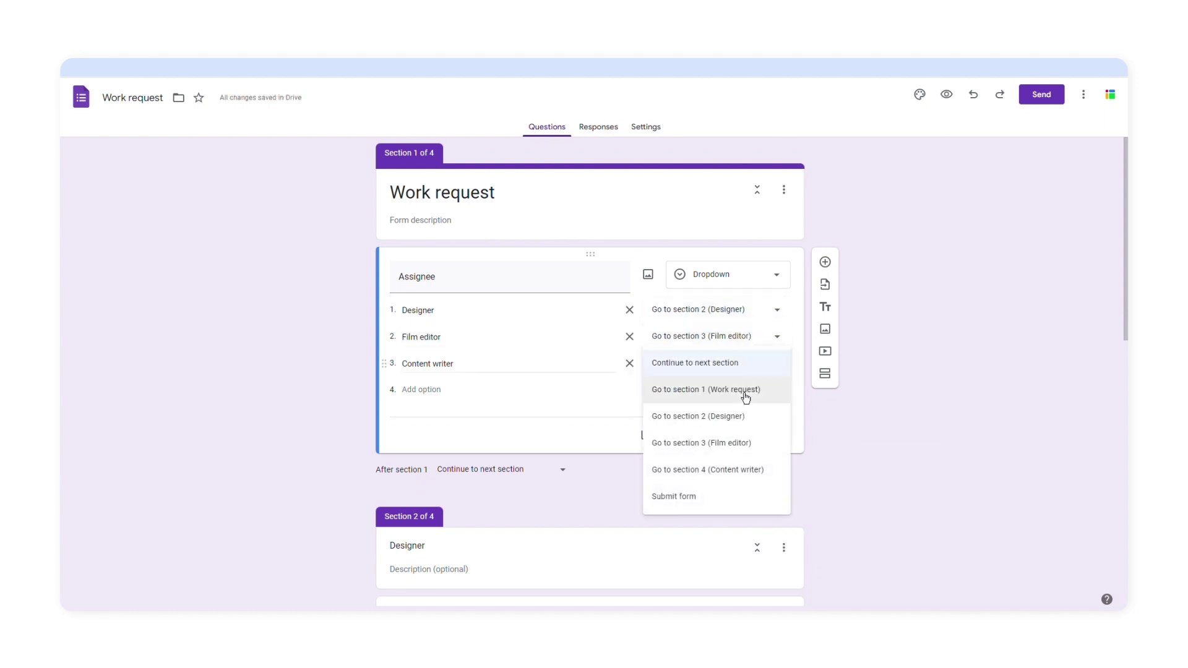
pyautogui.click(743, 468)
# Add a fifth section after the Content writer section and title it "FB desig"
pyautogui.scroll(-8, 767, 458)
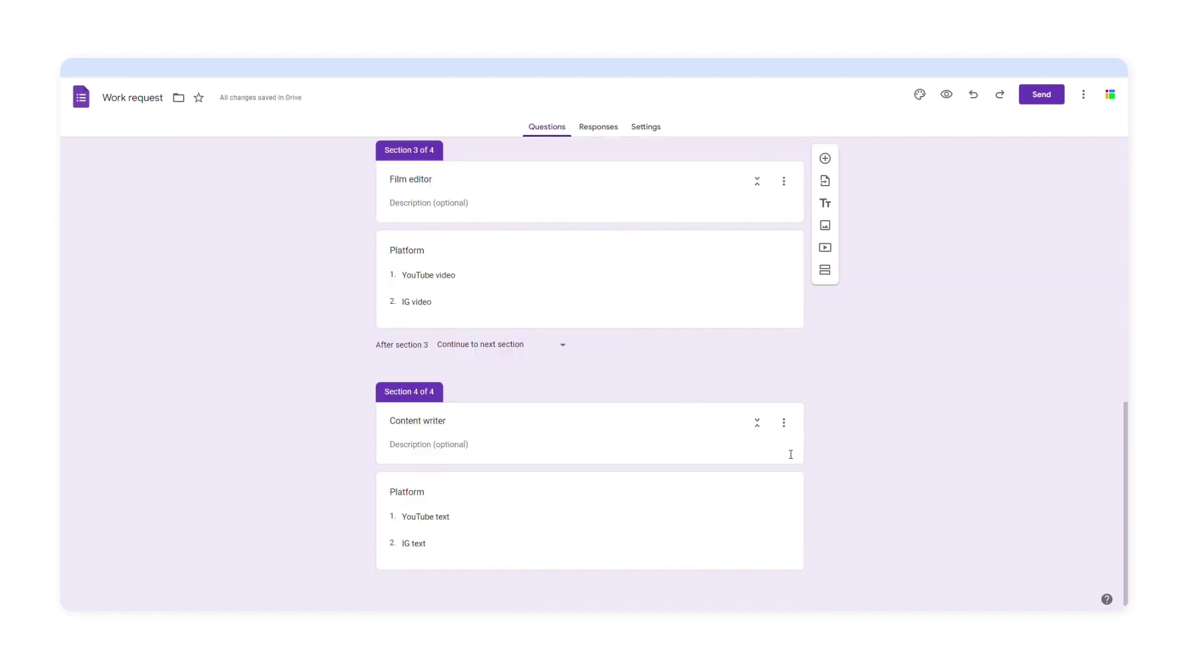
pyautogui.click(800, 526)
pyautogui.click(825, 496)
pyautogui.click(525, 562)
pyautogui.write('FB desig')
pyautogui.click(353, 562)
# Add a sixth section titled "IG design" and set the form to submit after section 5
pyautogui.click(824, 597)
pyautogui.scroll(-3, 681, 526)
pyautogui.click(521, 451)
pyautogui.click(470, 567)
pyautogui.click(470, 527)
pyautogui.write('IG design')
# Add a seventh section titled "YouTube video" and set the form to submit after section 6
pyautogui.click(824, 597)
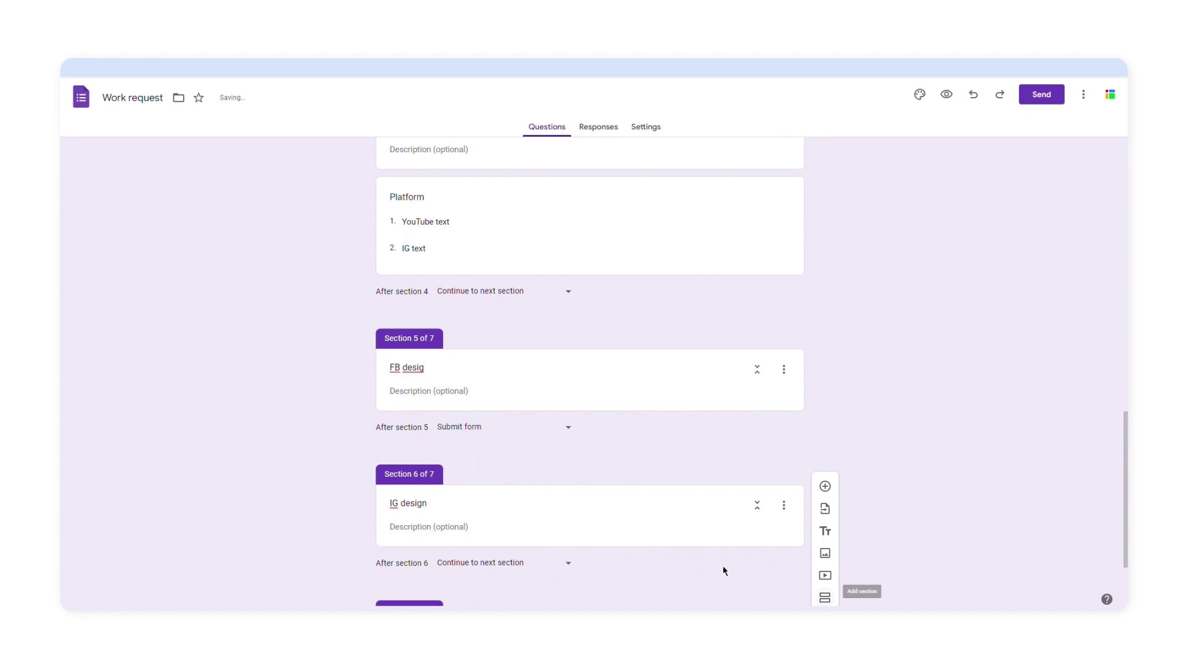
pyautogui.click(519, 452)
pyautogui.click(476, 568)
pyautogui.click(493, 530)
pyautogui.write('YouTube video')
# Add an eighth section titled "IG video" and set the form to submit after section 7
pyautogui.click(825, 597)
pyautogui.click(537, 451)
pyautogui.click(489, 567)
pyautogui.moveTo(459, 527); pyautogui.dragTo(340, 526)
pyautogui.write('IG video')
# Add a ninth section titled "YouTube text" and set the form to submit after section 8
pyautogui.click(825, 597)
pyautogui.click(519, 451)
pyautogui.click(491, 571)
pyautogui.tripleClick(385, 527)
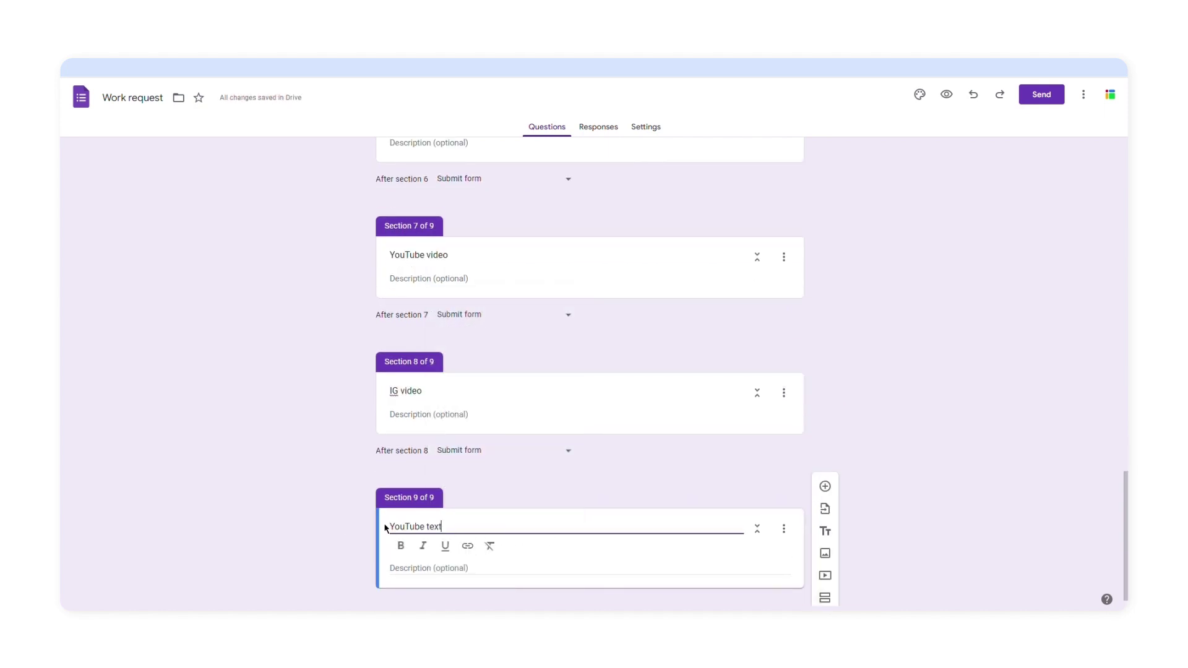
pyautogui.write('YouTube text')
# Add a tenth section titled "IG text" and set the form to submit after section 9
pyautogui.click(825, 597)
pyautogui.click(519, 474)
pyautogui.click(509, 565)
pyautogui.tripleClick(548, 556)
# Add a "Type of task" dropdown question with the options Feed and Stories to the FB desig section
pyautogui.scroll(8, 548, 556)
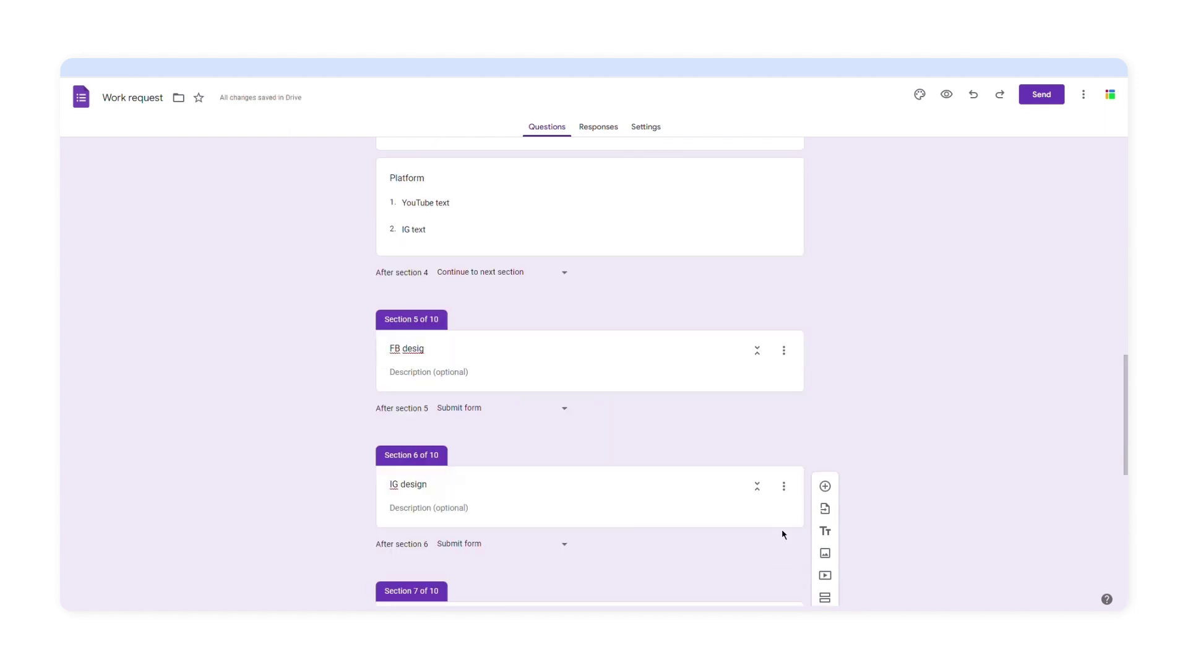
pyautogui.click(705, 358)
pyautogui.click(925, 384)
pyautogui.click(825, 323)
pyautogui.click(623, 433)
pyautogui.write('I like option A also')
pyautogui.press('BackSpace')
pyautogui.press('BackSpace')
pyautogui.press('BackSpace')
pyautogui.press('BackSpace')
pyautogui.press('BackSpace')
pyautogui.press('BackSpace')
pyautogui.press('BackSpace')
pyautogui.press('BackSpace')
pyautogui.press('BackSpace')
pyautogui.press('BackSpace')
pyautogui.press('BackSpace')
pyautogui.press('BackSpace')
pyautogui.press('BackSpace')
pyautogui.press('BackSpace')
pyautogui.press('BackSpace')
pyautogui.press('BackSpace')
pyautogui.press('BackSpace')
pyautogui.press('BackSpace')
pyautogui.press('BackSpace')
pyautogui.press('BackSpace')
pyautogui.write('Typo')
pyautogui.click(728, 426)
pyautogui.click(471, 470)
pyautogui.write('Post')
pyautogui.press('Return')
pyautogui.write('Banner')
# Add a "Type of task" dropdown question with the options Feed, Stories and Carousel to the IG design section
pyautogui.scroll(-7, 883, 485)
pyautogui.write('Type of task')
pyautogui.click(493, 364)
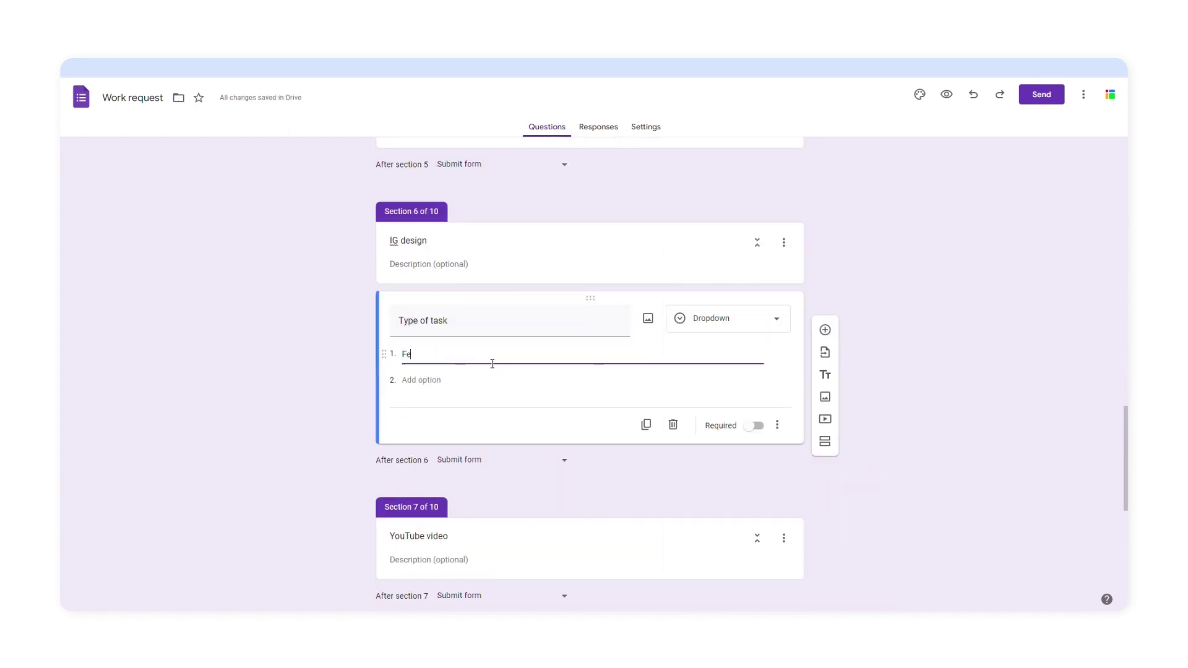
pyautogui.write('Post')
pyautogui.press('Return')
pyautogui.write('StoriesCarousel')
# Add a "Type of task" question with the options Video and Shorts to the YouTube video section
pyautogui.click(618, 502)
pyautogui.click(826, 454)
pyautogui.write('Type of task')
pyautogui.click(448, 406)
pyautogui.write('Video')
pyautogui.press('Return')
pyautogui.write('Shorts')
# Add a "Type of task" question with the options Feed and Reels to the IG video section
pyautogui.scroll(-3, 742, 514)
pyautogui.write('Type of task')
pyautogui.click(750, 385)
pyautogui.write('Feed')
pyautogui.press('Return')
pyautogui.write('Reels')
# Add a "Type of task" dropdown question with only the options Script and Description to the YouTube text section
pyautogui.scroll(-5, 875, 422)
pyautogui.write('Type of task')
pyautogui.click(731, 386)
pyautogui.write('Script')
pyautogui.press('Return')
pyautogui.write('Description')
# Add a "Type of task" dropdown question with the options Feed, Stories and Caption to the IG text section
pyautogui.press('Return')
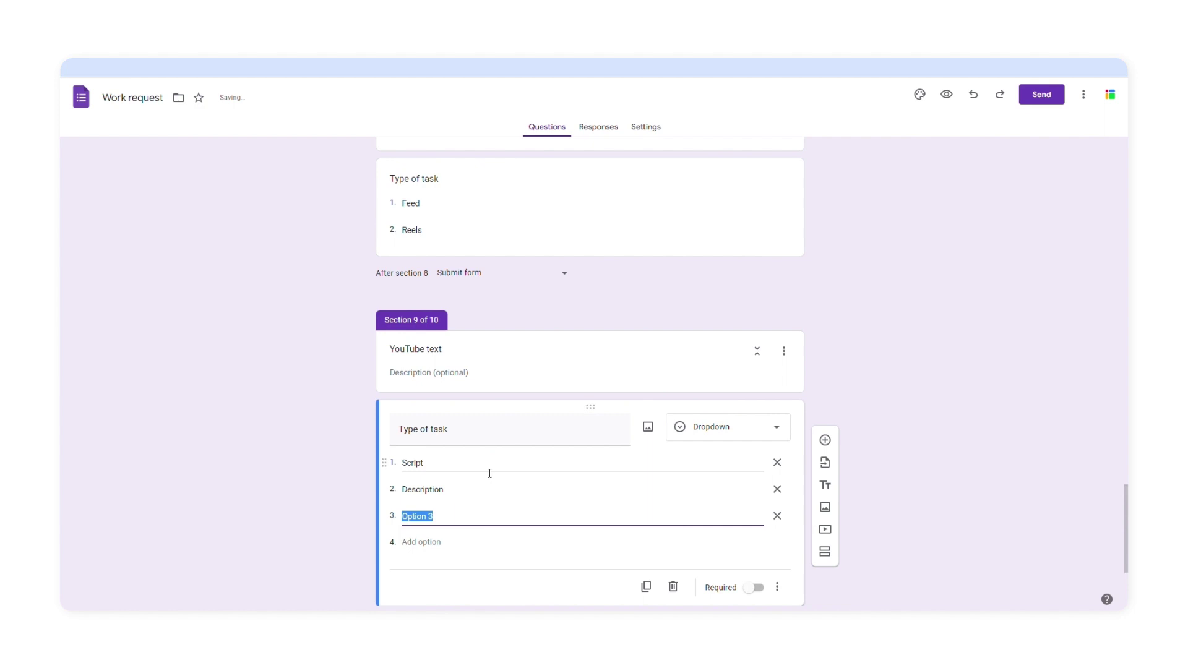
pyautogui.click(778, 463)
pyautogui.click(824, 456)
pyautogui.write('Type of task')
pyautogui.click(507, 492)
pyautogui.write('Feed')
pyautogui.press('Return')
pyautogui.write('StoriesCapt')
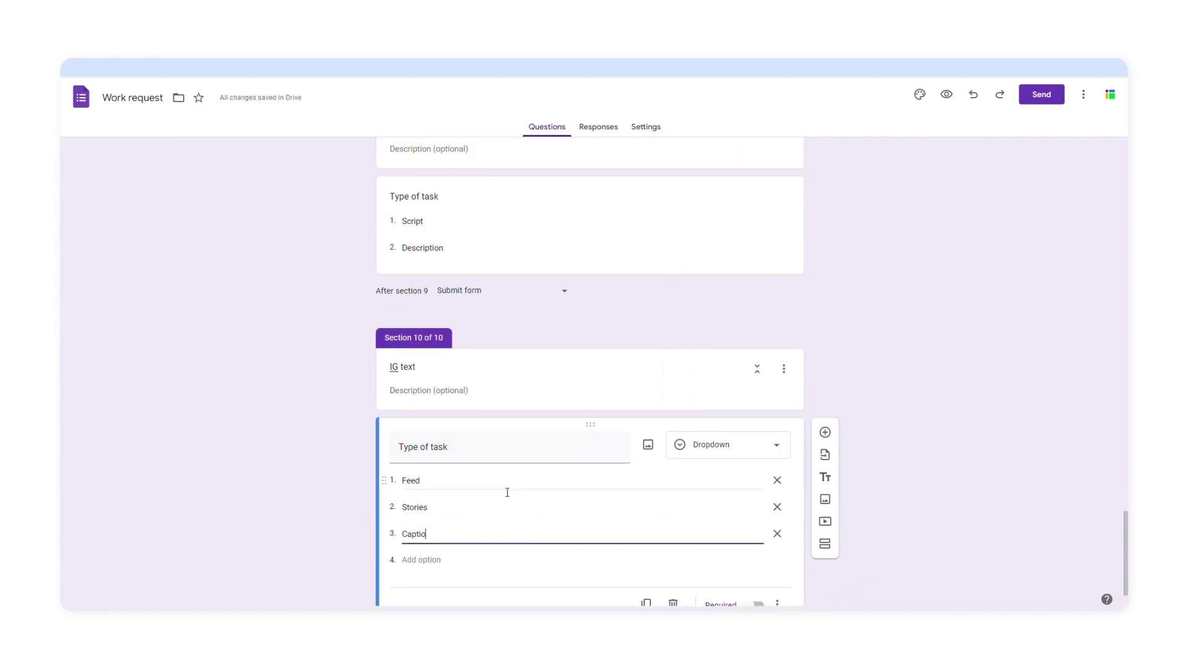
pyautogui.write('ion')
pyautogui.scroll(15, 791, 478)
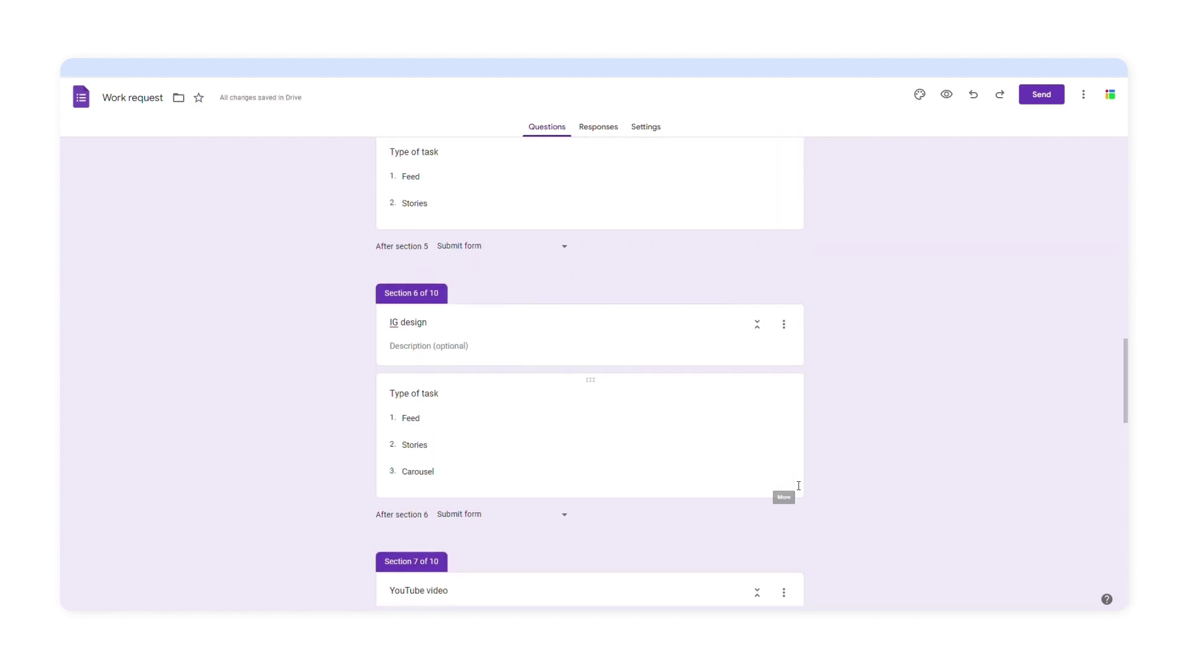
# Route the Designer section's Platform answers by section: FB design to section 5 and IG design to section 6
pyautogui.scroll(15, 798, 486)
pyautogui.click(723, 410)
pyautogui.click(781, 509)
pyautogui.click(853, 544)
pyautogui.click(774, 414)
pyautogui.click(743, 410)
pyautogui.click(767, 441)
pyautogui.click(743, 437)
# Route the Film editor section's Platform answers by section: YouTube video to section 7 and IG video to section 8
pyautogui.scroll(-5, 791, 442)
pyautogui.click(791, 441)
pyautogui.click(779, 479)
pyautogui.click(847, 532)
pyautogui.click(766, 379)
pyautogui.click(751, 462)
pyautogui.click(747, 405)
pyautogui.click(744, 442)
pyautogui.click(749, 410)
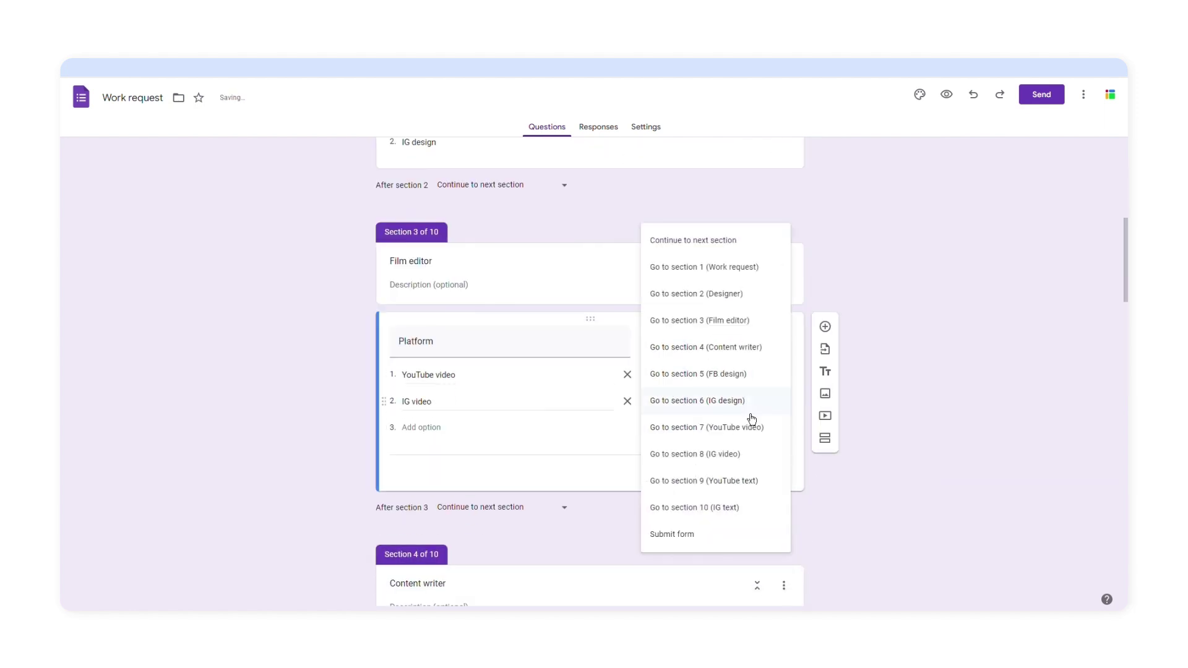
pyautogui.click(749, 454)
# Route the Content writer section's Platform answers by section: YouTube text to section 9 and IG text to section 10
pyautogui.scroll(-5, 792, 399)
pyautogui.click(792, 401)
pyautogui.click(777, 492)
pyautogui.click(814, 547)
pyautogui.click(758, 396)
pyautogui.click(742, 540)
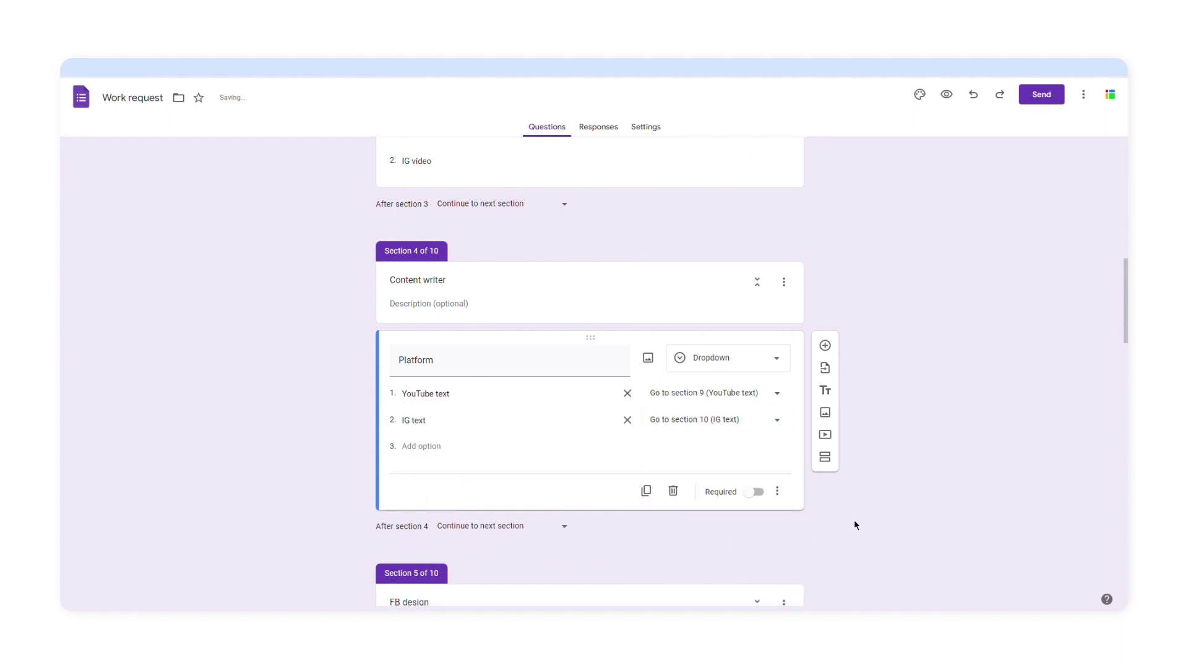
# Preview the form and check the Type of task choices for the assignee Designer and platform IG design, going back to the platform question
pyautogui.click(947, 94)
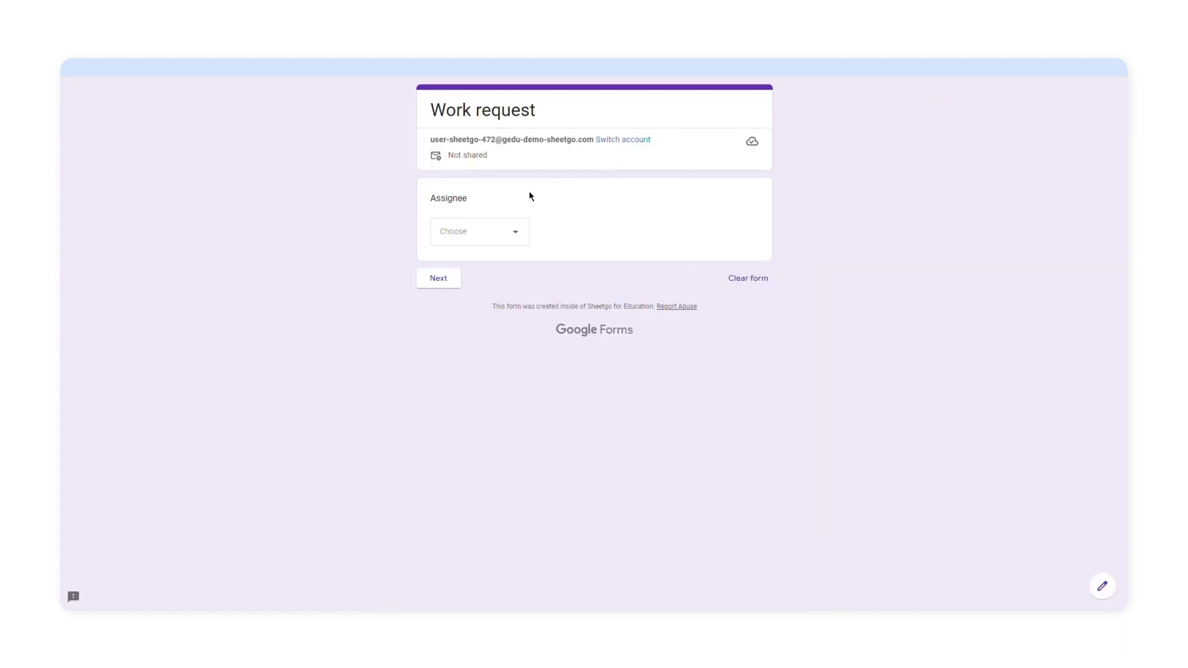
pyautogui.click(516, 267)
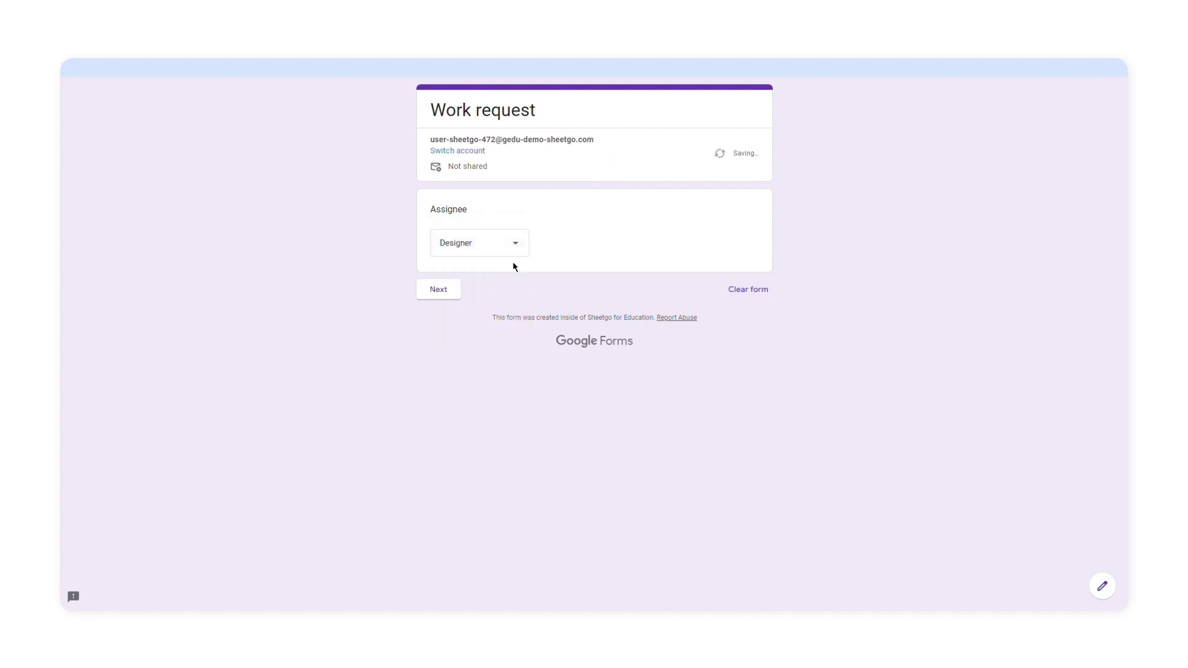
pyautogui.click(458, 296)
pyautogui.click(486, 274)
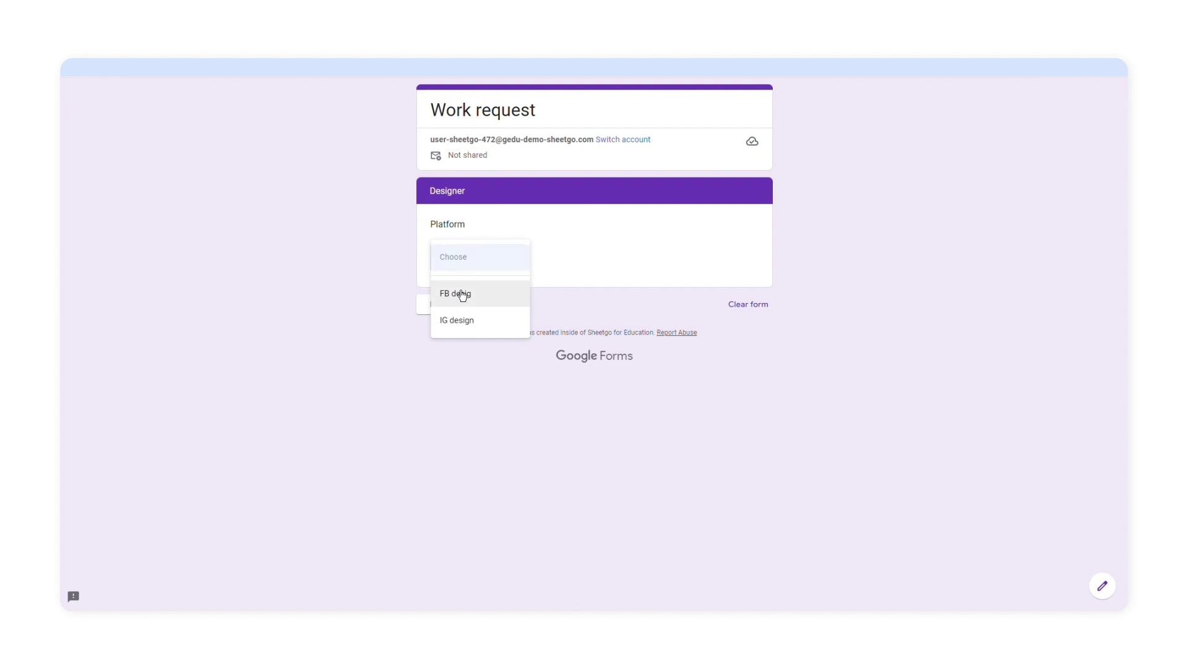
pyautogui.click(459, 322)
pyautogui.click(486, 323)
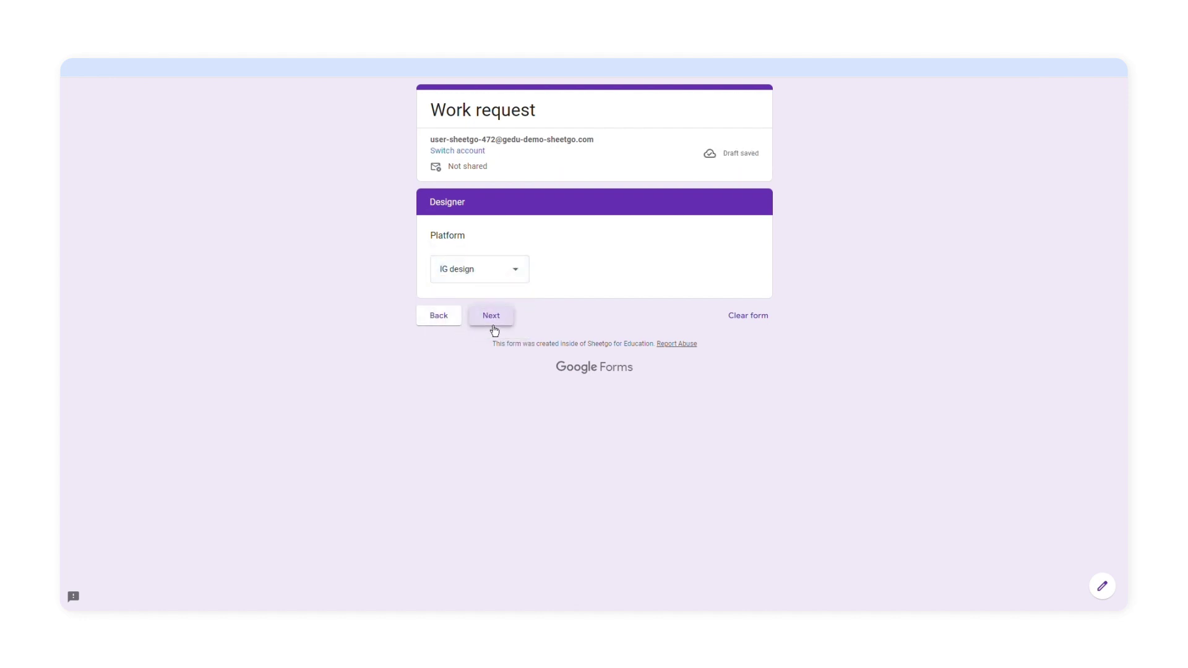
pyautogui.click(488, 268)
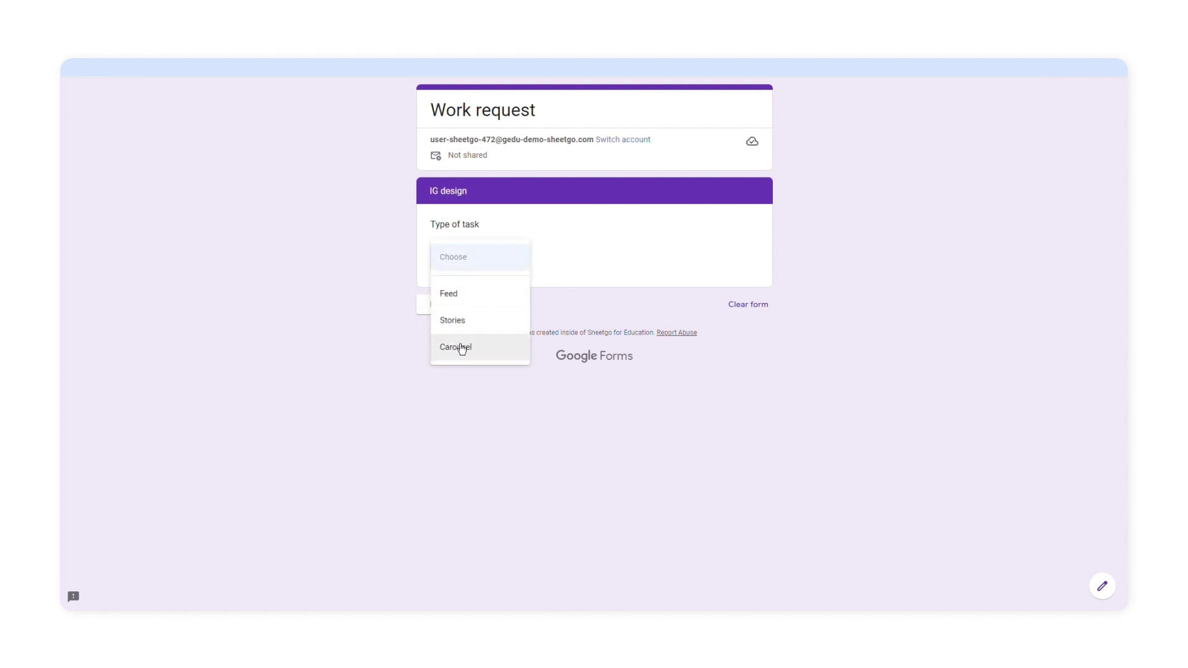
pyautogui.click(463, 386)
pyautogui.click(445, 311)
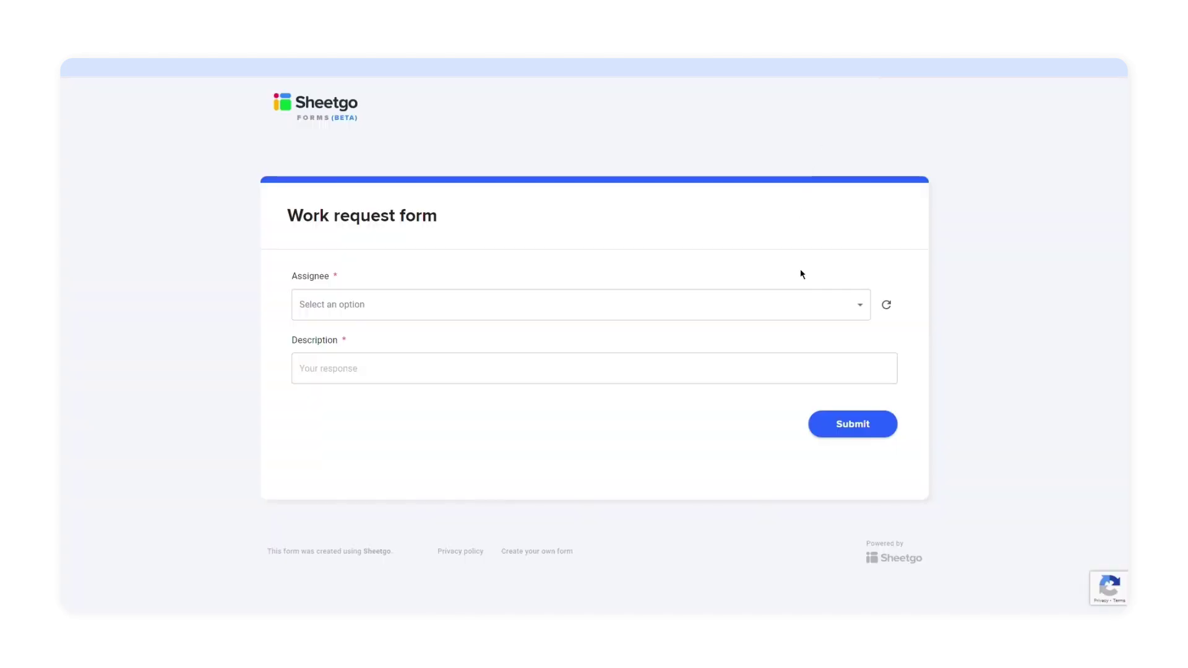
# Switch to the Sheetgo Work request form and choose Designer, IG design and Stories in its dependent dropdowns
pyautogui.click(851, 307)
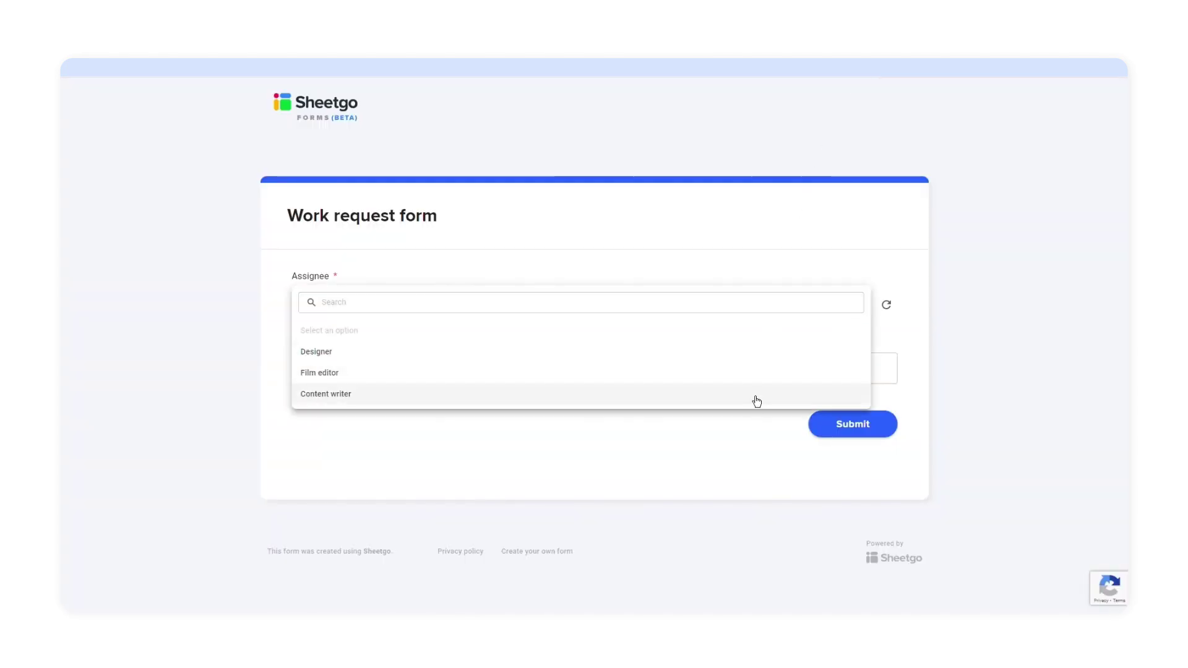
pyautogui.click(754, 364)
pyautogui.click(821, 347)
pyautogui.click(815, 413)
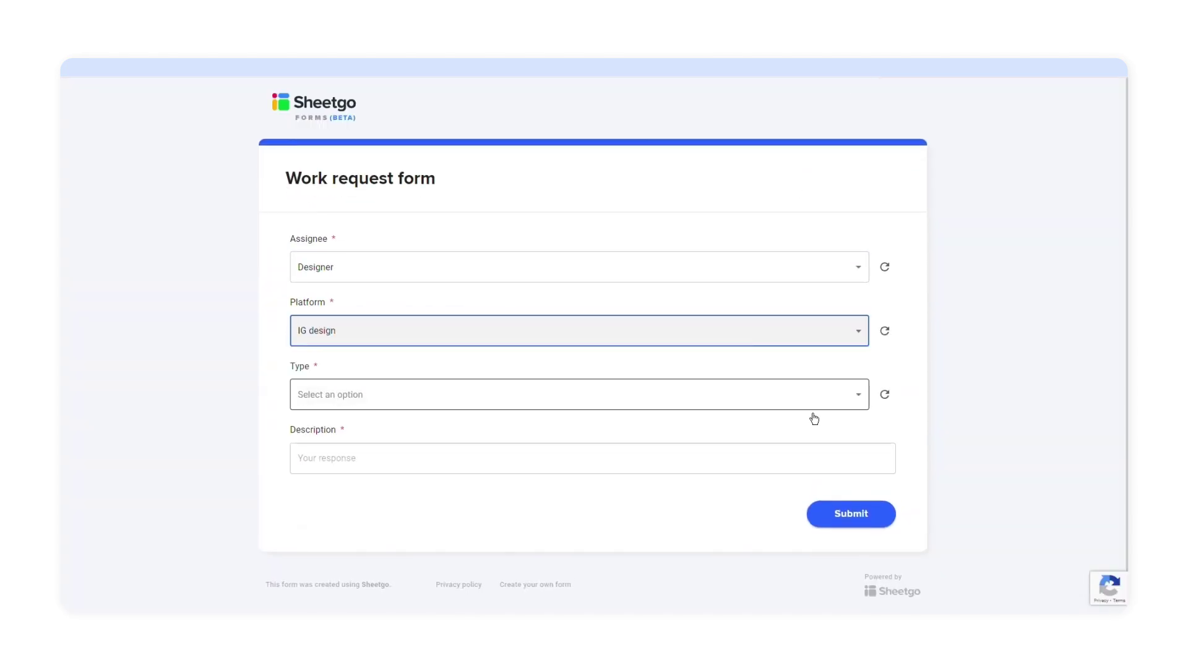
pyautogui.click(810, 404)
pyautogui.click(787, 462)
# Change the assignee to Film editor and check the Type options for YouTube video and for IG video
pyautogui.click(803, 270)
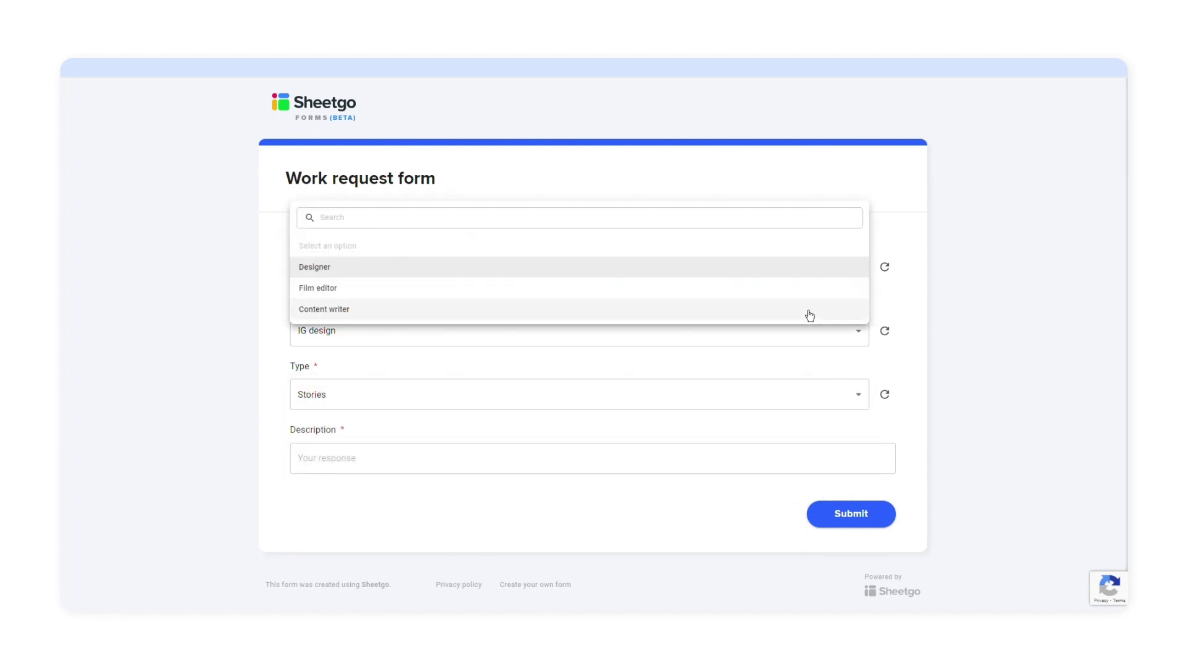
pyautogui.click(808, 287)
pyautogui.click(804, 347)
pyautogui.click(799, 393)
pyautogui.click(798, 402)
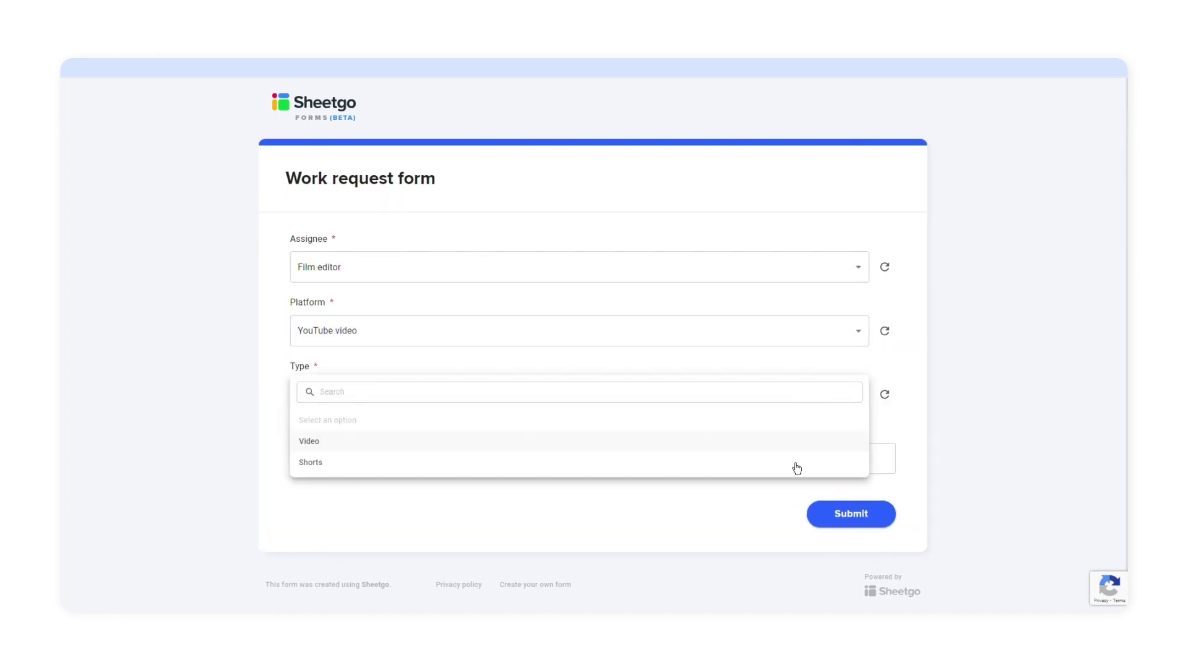
pyautogui.click(798, 340)
pyautogui.click(808, 352)
pyautogui.click(800, 397)
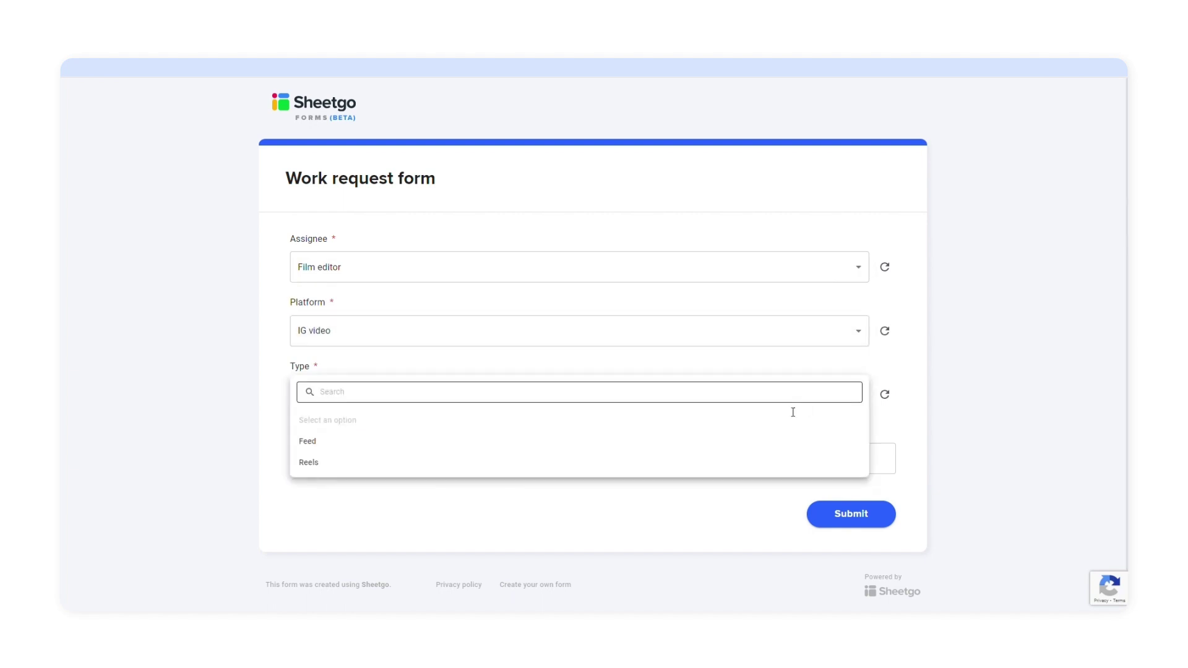
# Select the assignee again, choose a platform for it and check the matching Type options
pyautogui.click(804, 282)
pyautogui.click(803, 282)
pyautogui.click(804, 291)
pyautogui.click(748, 350)
pyautogui.click(743, 420)
pyautogui.click(744, 399)
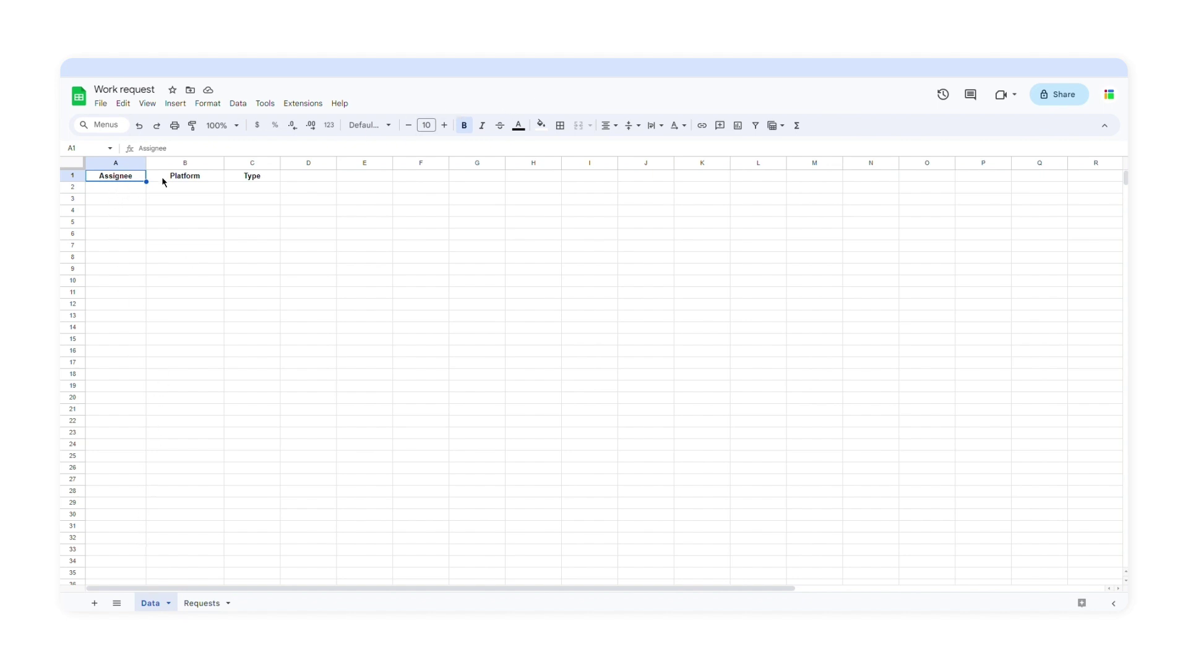
# In the Work request spreadsheet's Data sheet, fill the Assignee column with Designer in A2:A6, Film editor in A7:A10 and Content writer in A11:A15
pyautogui.click(140, 189)
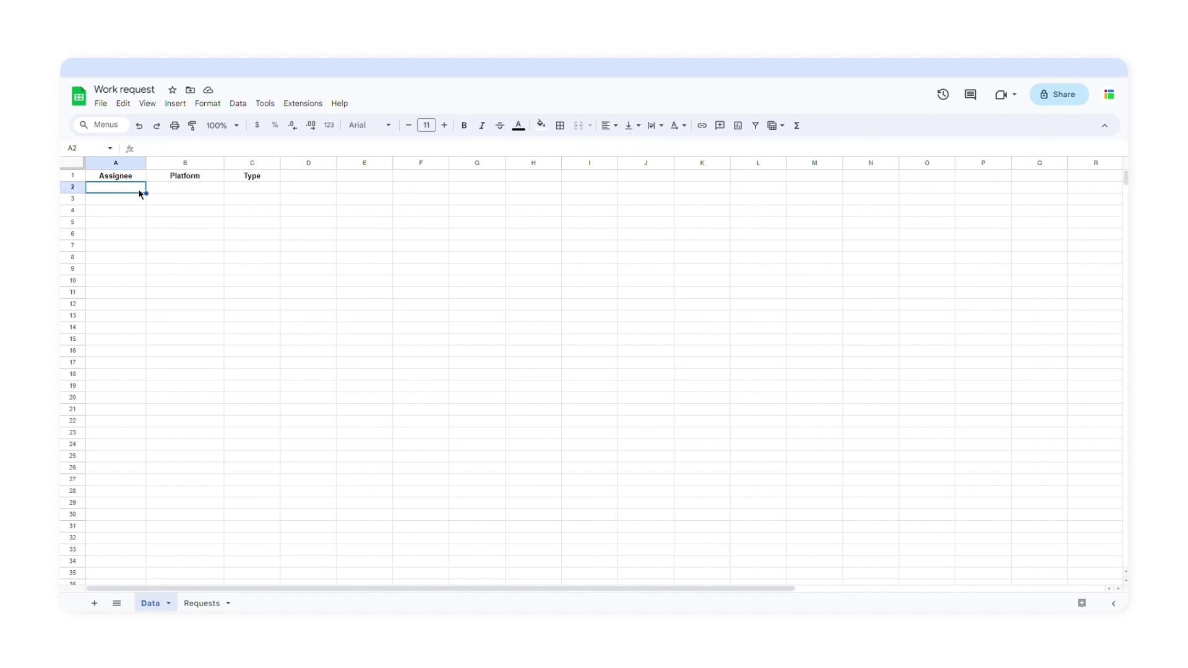
pyautogui.write('Designer')
pyautogui.moveTo(146, 193); pyautogui.dragTo(148, 353)
pyautogui.click(142, 251)
pyautogui.write('Film editor')
pyautogui.click(142, 303)
pyautogui.write('Content writer')
pyautogui.press('Return')
pyautogui.click(142, 304)
# Fill the Designer rows of the Platform column with FB design in B2:B3 and IG design in B4:B6
pyautogui.click(186, 189)
pyautogui.write('FB design')
pyautogui.press('Return')
pyautogui.write('FB design')
pyautogui.press('Return')
pyautogui.write('IG design')
pyautogui.moveTo(224, 220); pyautogui.dragTo(225, 231)
# Fill the Film editor rows of the Platform column with YouTube video in B7:B8 and IG video in B9:B10
pyautogui.click(168, 243)
pyautogui.write('IG design')
pyautogui.moveTo(225, 291); pyautogui.dragTo(225, 294)
# Fill the Content writer rows of the Platform column with YouTube text in B11:B12 and IG text in B13:B15
pyautogui.click(214, 304)
pyautogui.write('YouTube text')
pyautogui.moveTo(224, 309); pyautogui.dragTo(224, 356)
pyautogui.click(216, 330)
pyautogui.write('IG text')
# Fill the Type column from C2 down with Feed, Stories, Feed, Stories, Carousel, Video, Shorts, Feed, Reels, Script, Description, Feed, Stories, Caption
pyautogui.click(251, 190)
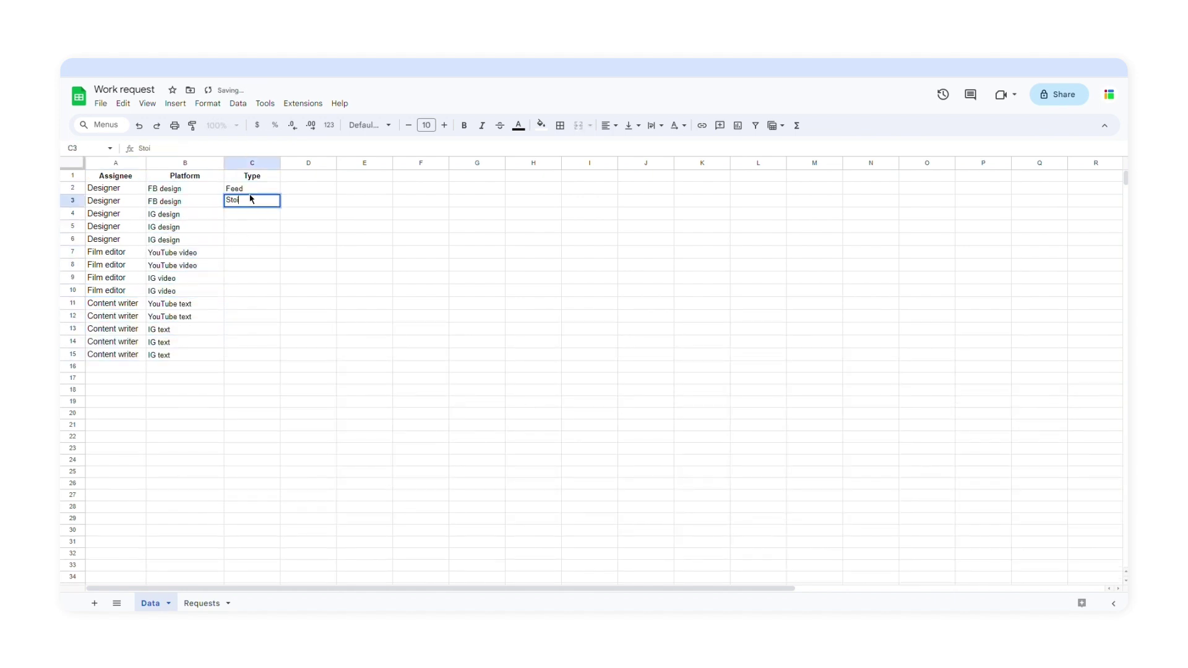
pyautogui.write('Feed Reels Script Description Feed Stories Caption')
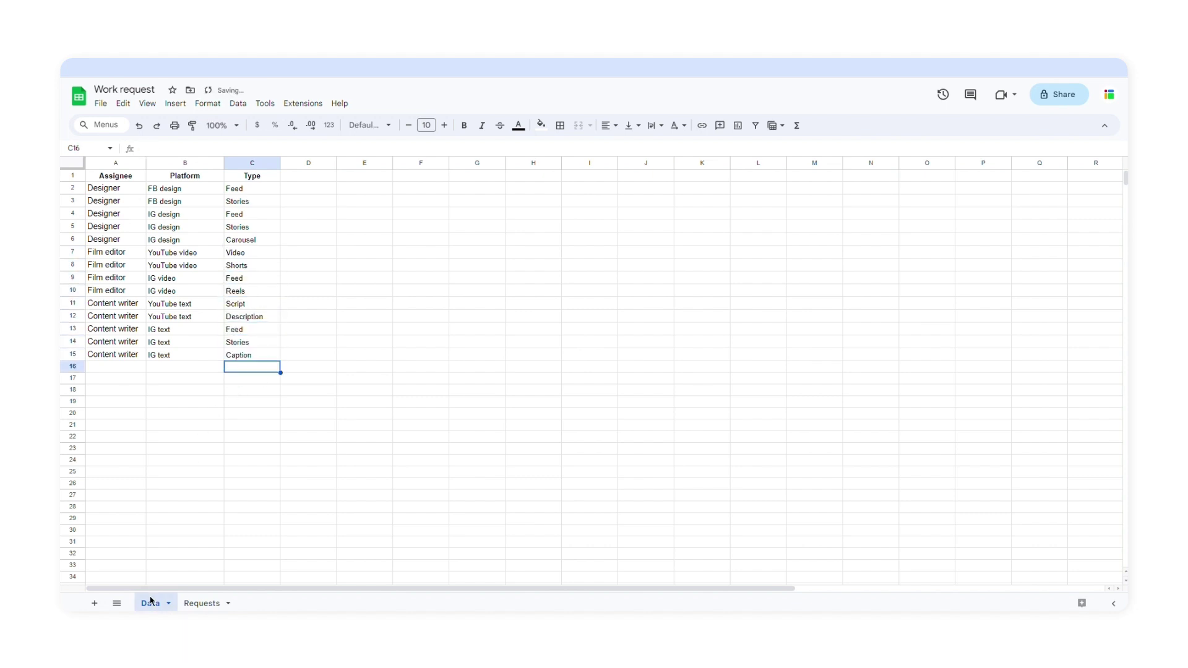
# On the Requests sheet, add an asterisk to the Assignee header in A1 so it reads "Assignee *"
pyautogui.click(193, 605)
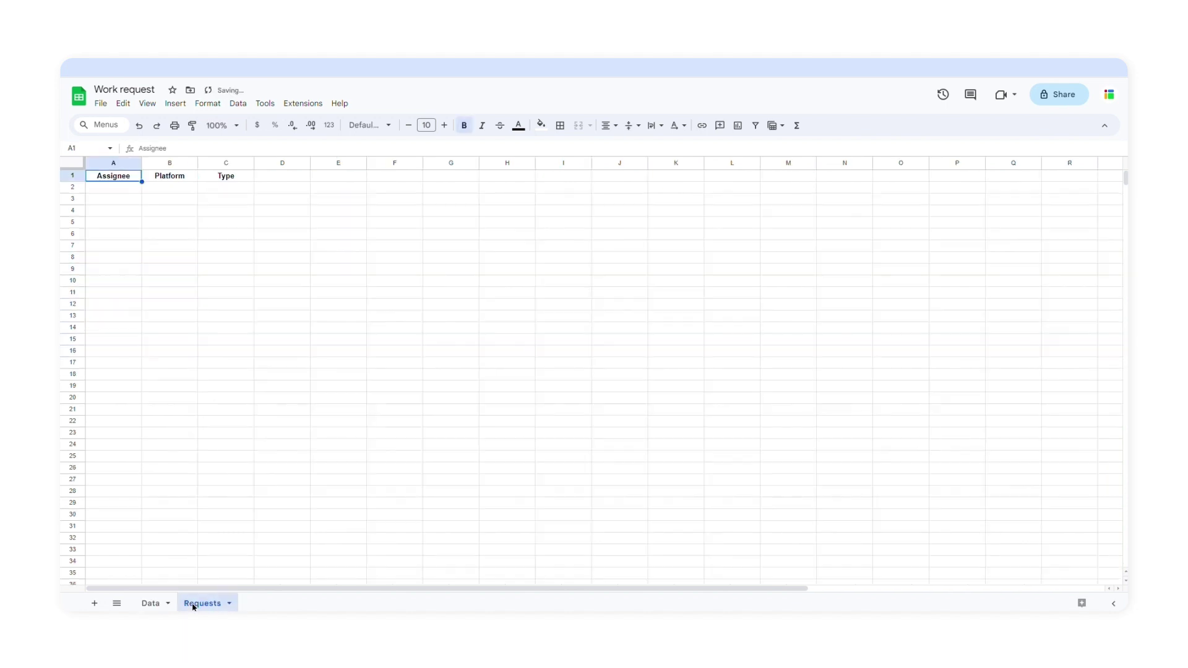
pyautogui.click(123, 188)
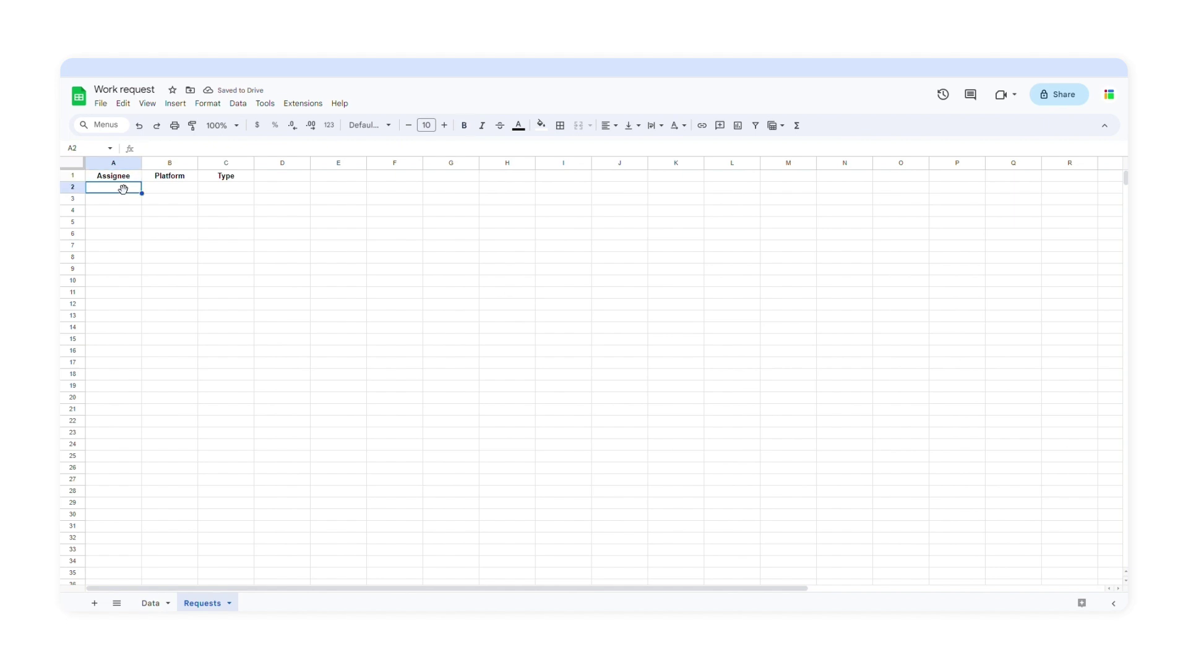
pyautogui.click(126, 179)
pyautogui.click(187, 157)
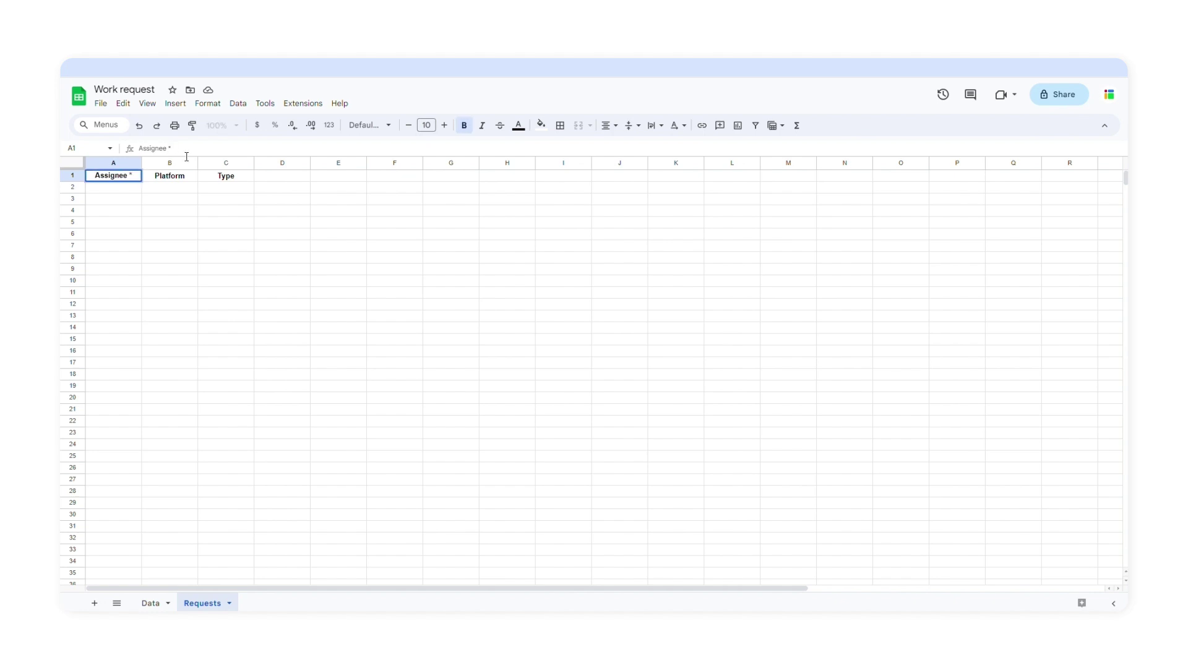
pyautogui.click(129, 188)
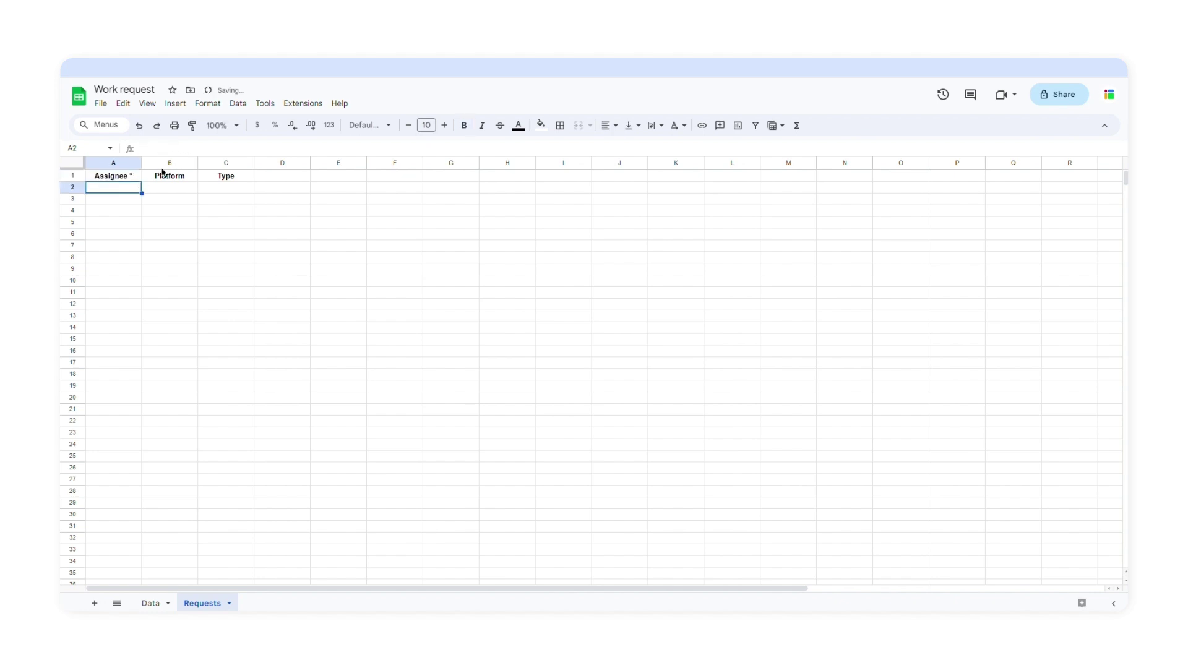
# Add a dropdown-from-a-range validation rule to Requests!A2:A using the Data sheet's Assignee column as source, and check its options
pyautogui.click(239, 104)
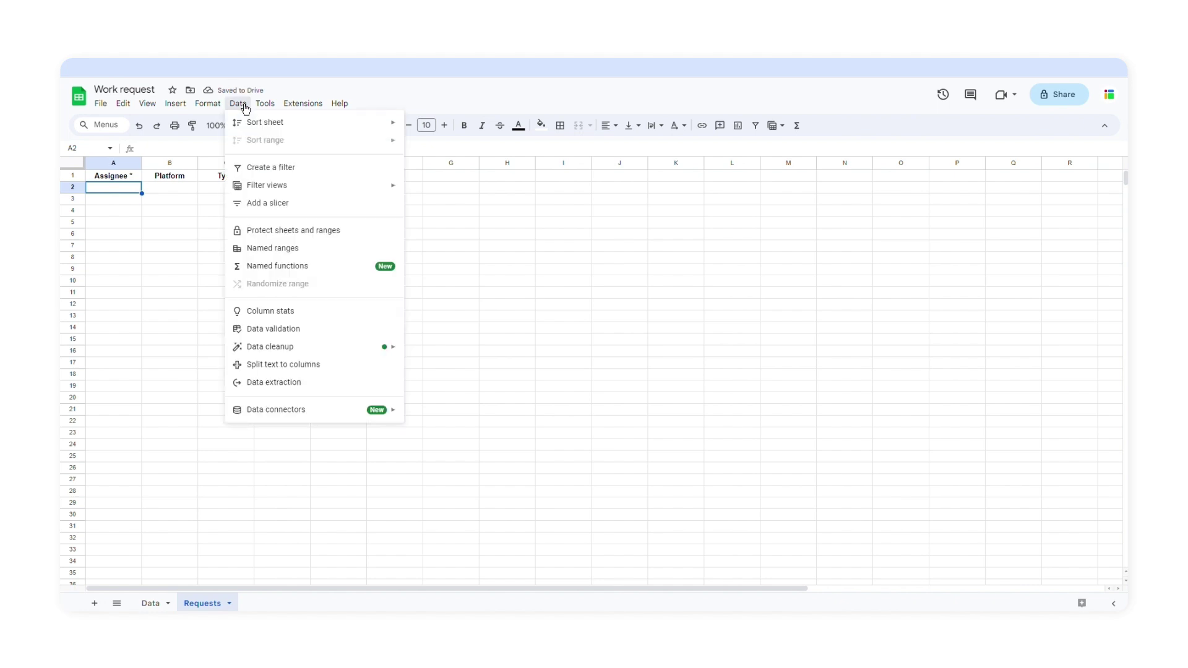
pyautogui.click(283, 330)
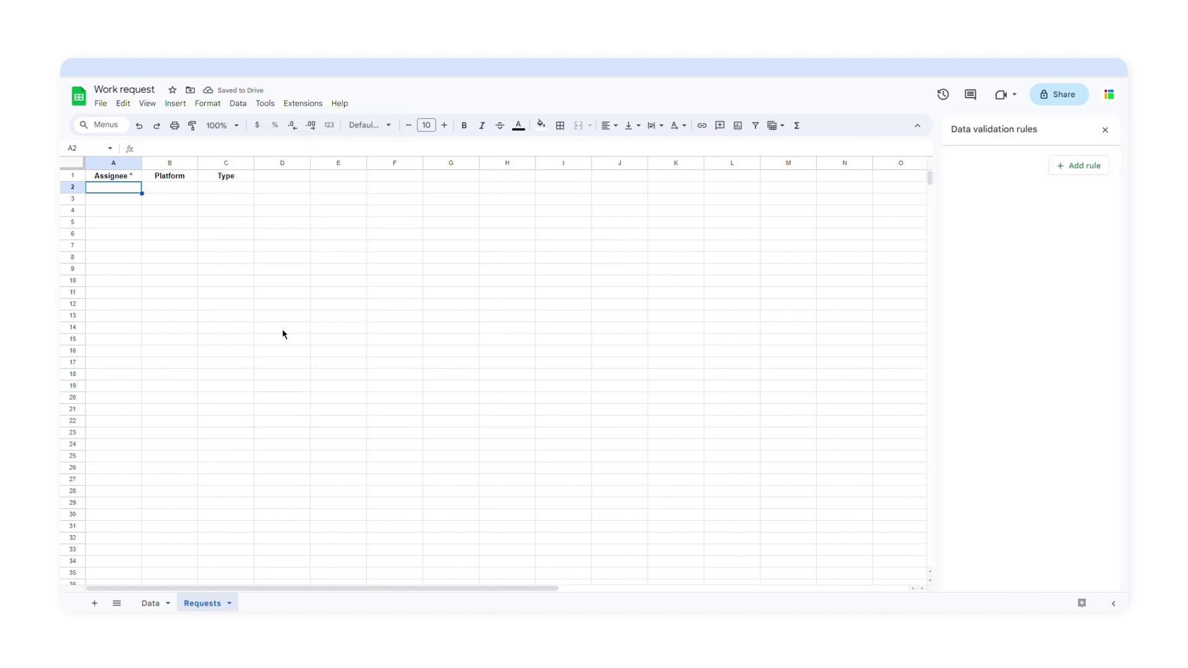
pyautogui.click(1075, 166)
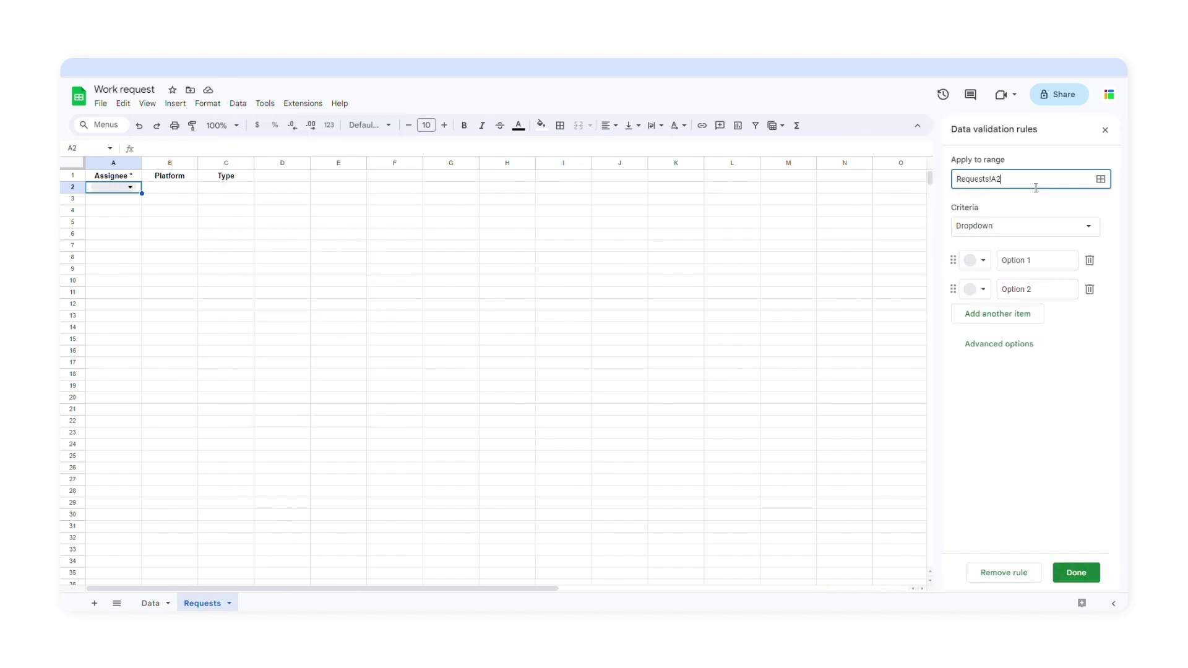
pyautogui.click(1046, 229)
pyautogui.click(1027, 243)
pyautogui.click(1063, 268)
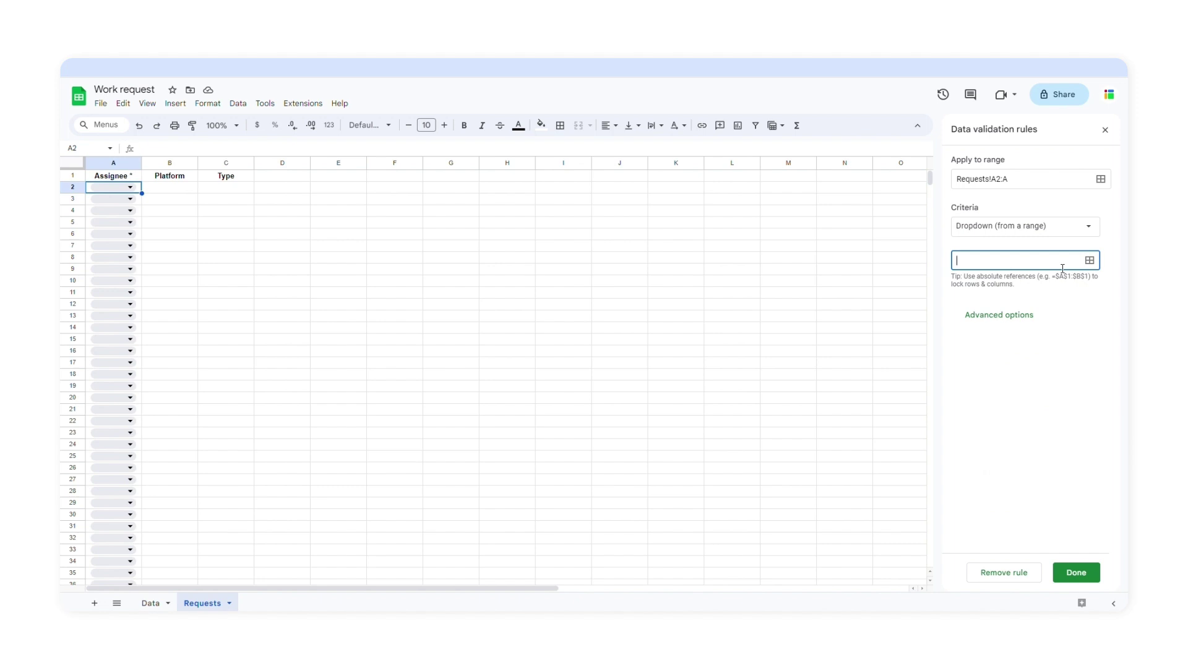
pyautogui.write('Data!A2:A')
pyautogui.click(1074, 572)
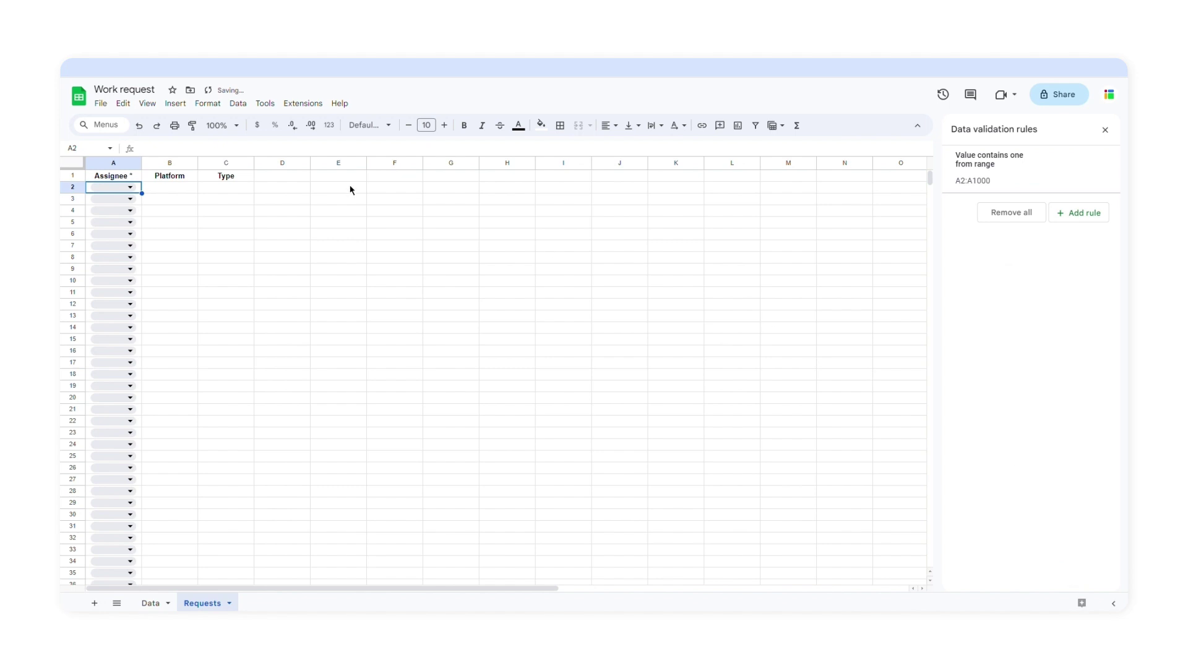
pyautogui.click(131, 187)
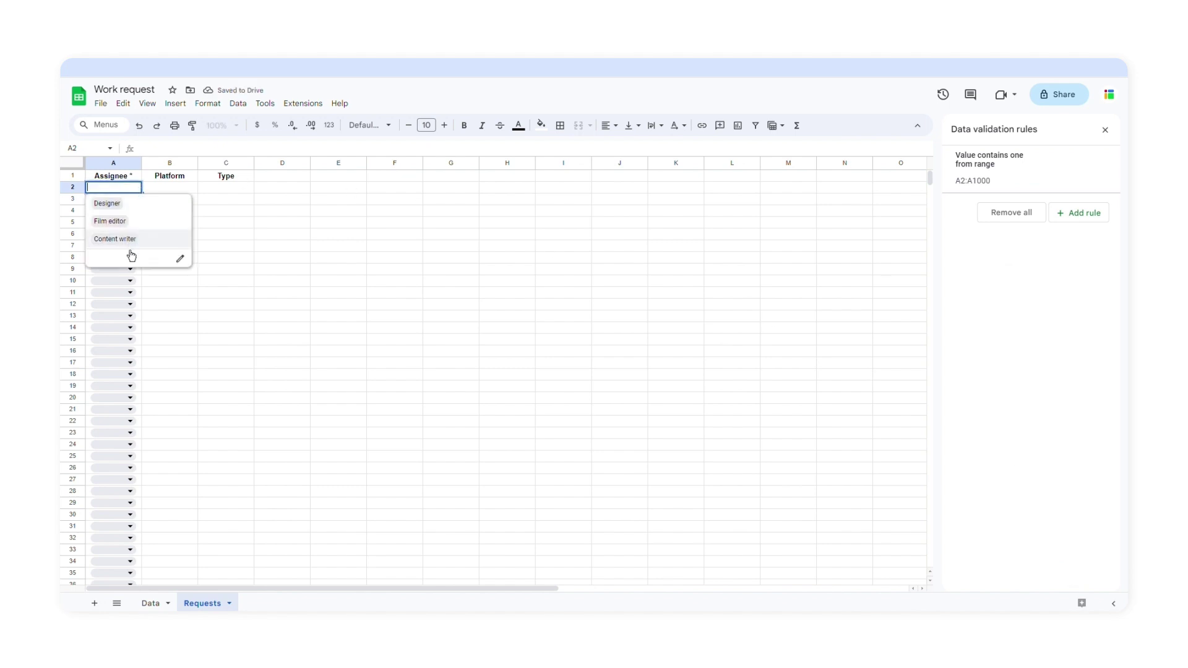
pyautogui.click(210, 222)
# Change the header in B1 to "Platform * [Conditional: Assignee, range: Data!A2:B]"
pyautogui.click(184, 189)
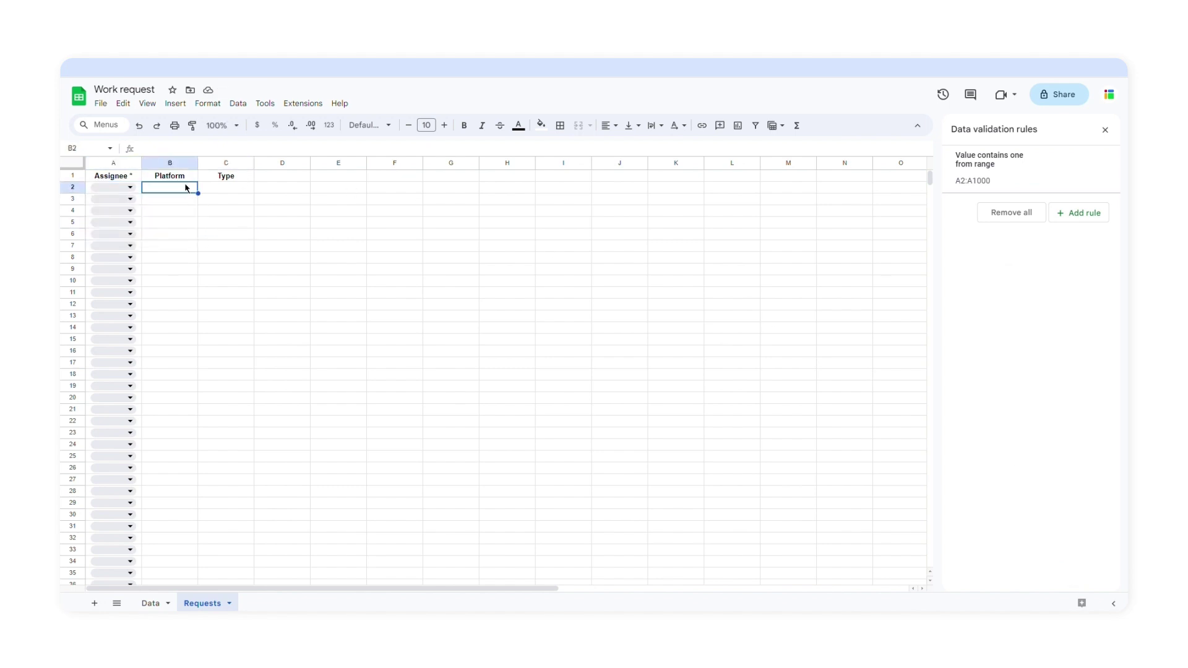
pyautogui.click(186, 179)
pyautogui.press('Return')
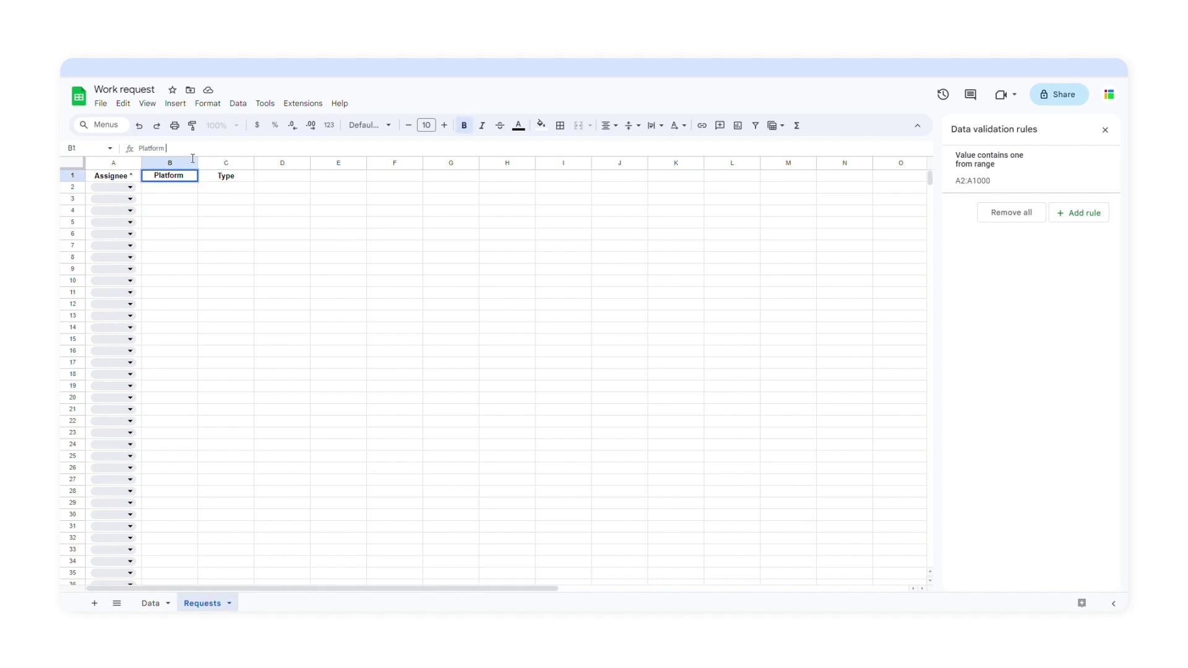
pyautogui.write('*')
pyautogui.write(' []')
pyautogui.write('Con')
pyautogui.write('ditional')
pyautogui.write(': Assignee')
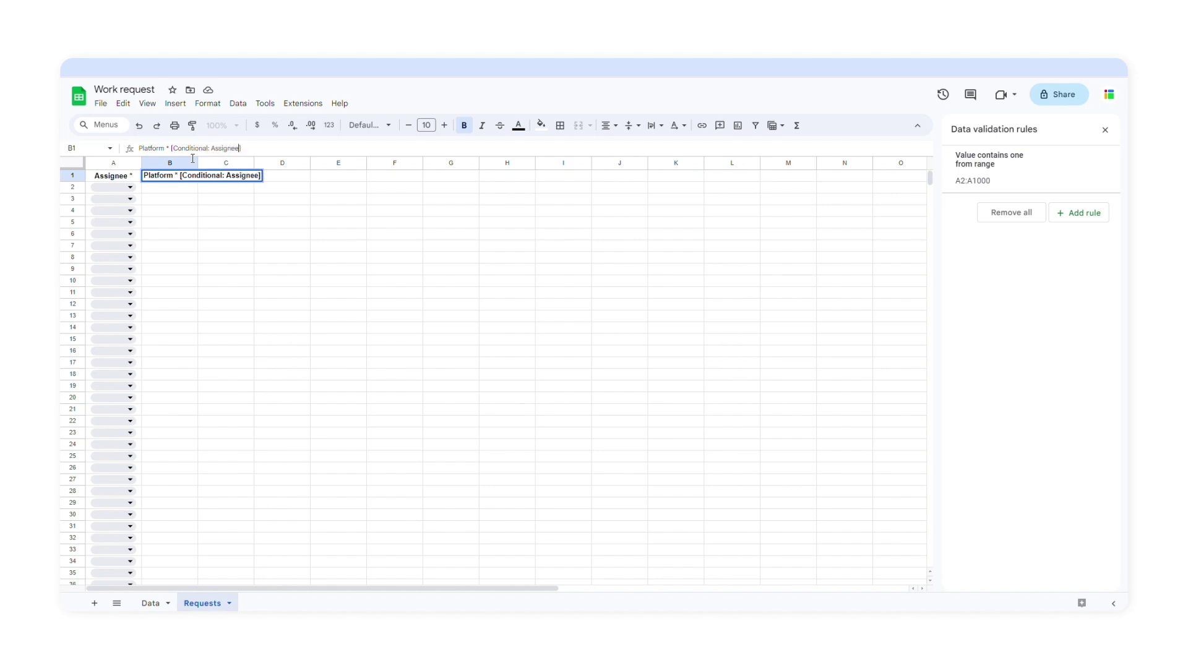
pyautogui.write(', range: Data!A2:B')
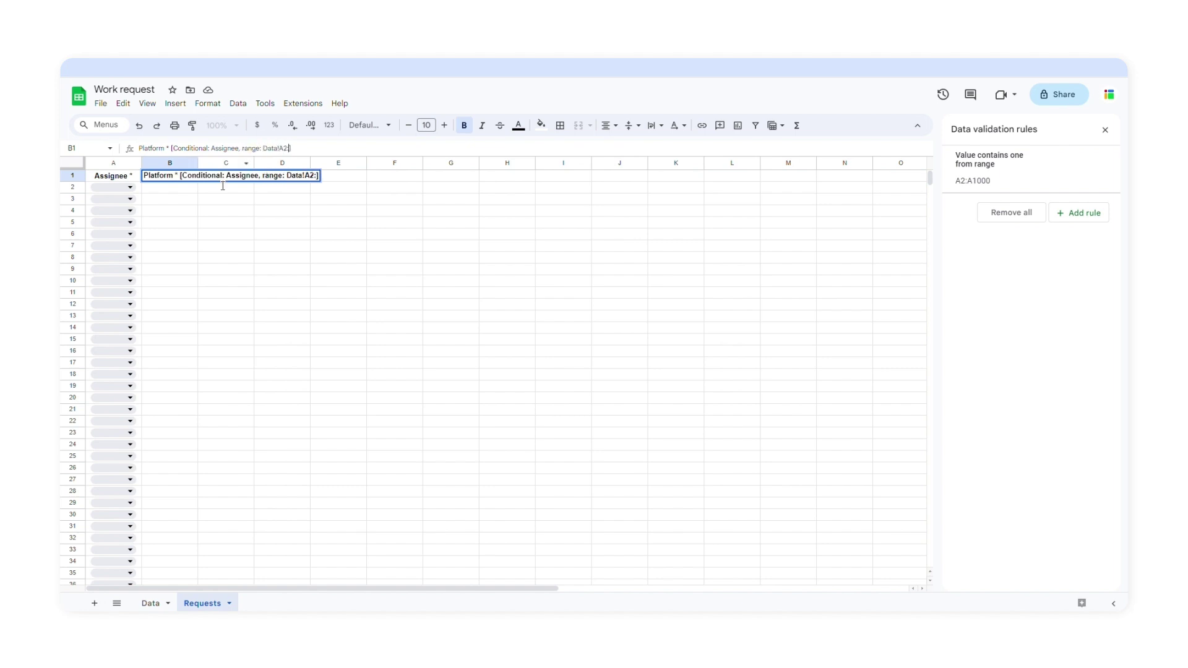
pyautogui.press('Return')
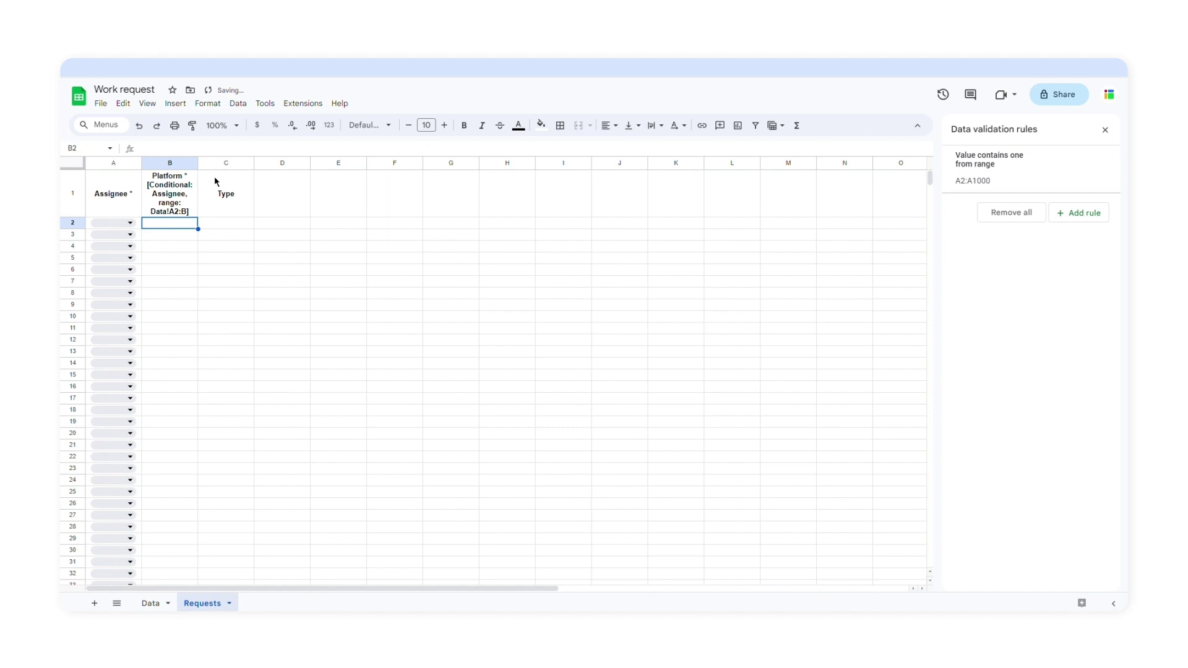
# Change the header in C1 to "Type * [conditional:"Platform", range:"Data!B2:C"]"
pyautogui.doubleClick(216, 181)
pyautogui.write('* [Co')
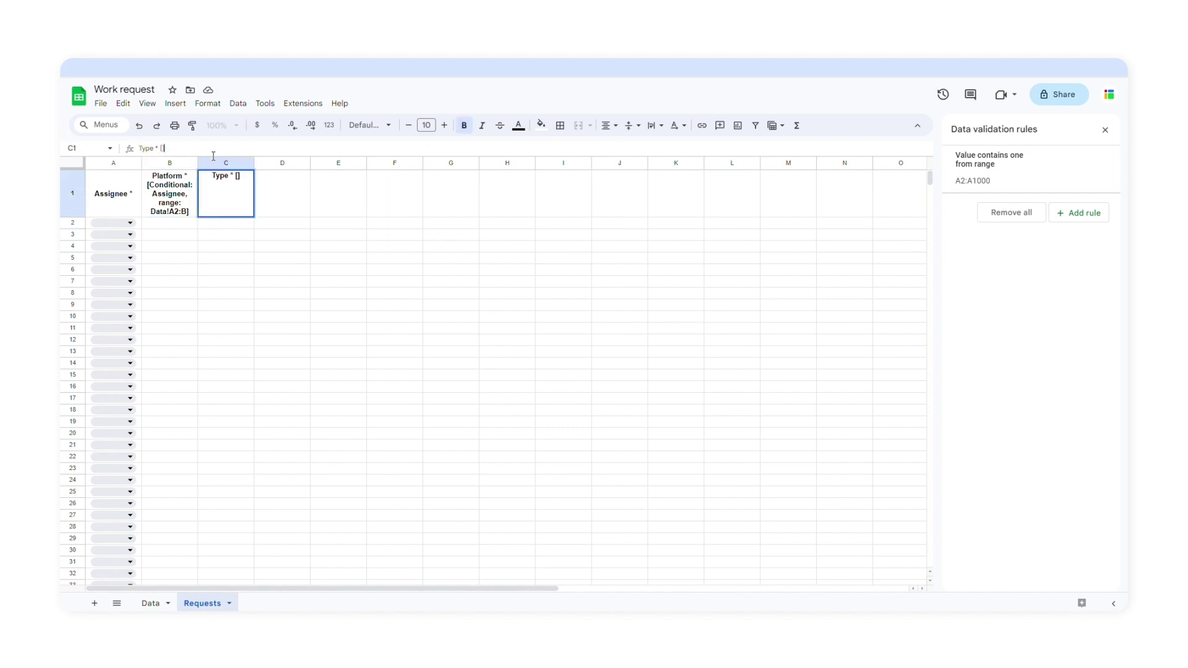
pyautogui.write('nditional:"Platform", range:"Data!B2:C"]')
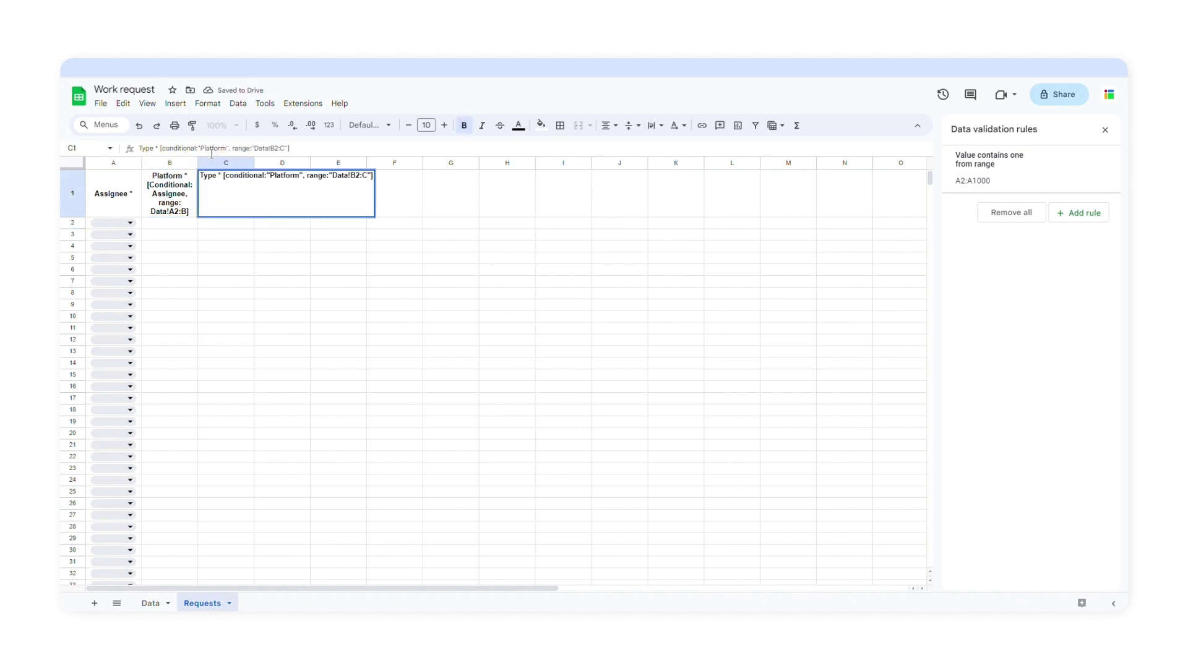
pyautogui.press('Return')
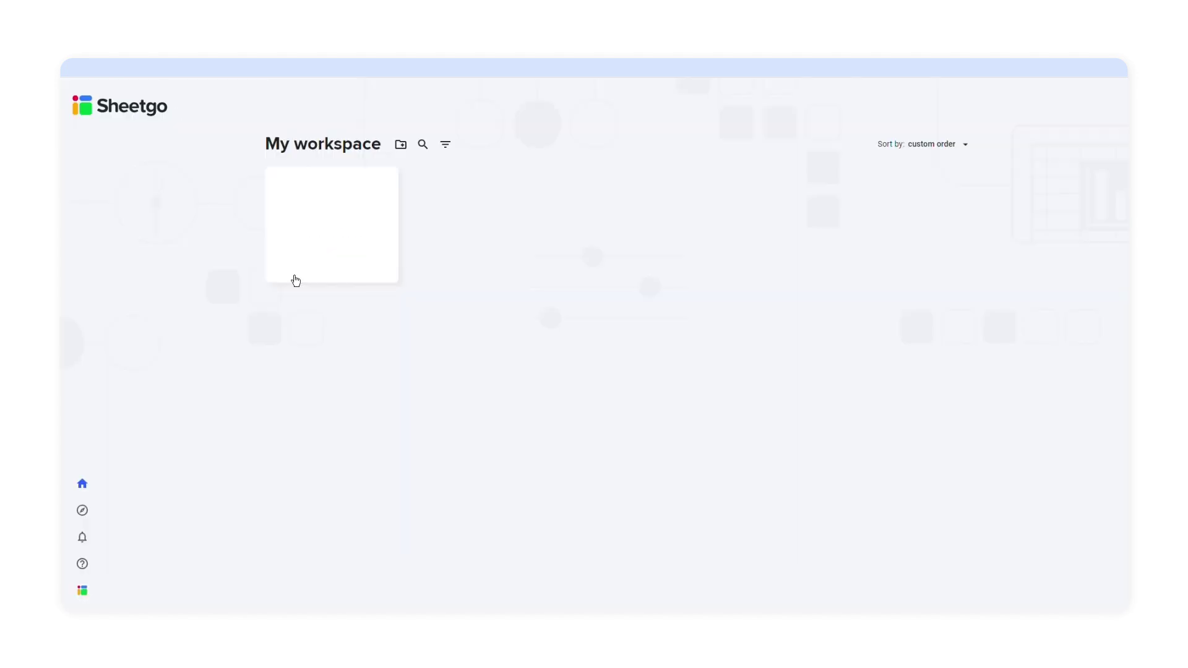
# Switch to Sheetgo, name the workflow "Work request" and start creating a form in it
pyautogui.click(292, 278)
pyautogui.write('Work request')
pyautogui.press('Return')
pyautogui.click(914, 337)
# Title the form "Work request form" and choose the Work request spreadsheet as its fields source
pyautogui.click(419, 209)
pyautogui.write('Work request form')
pyautogui.click(857, 362)
pyautogui.click(586, 296)
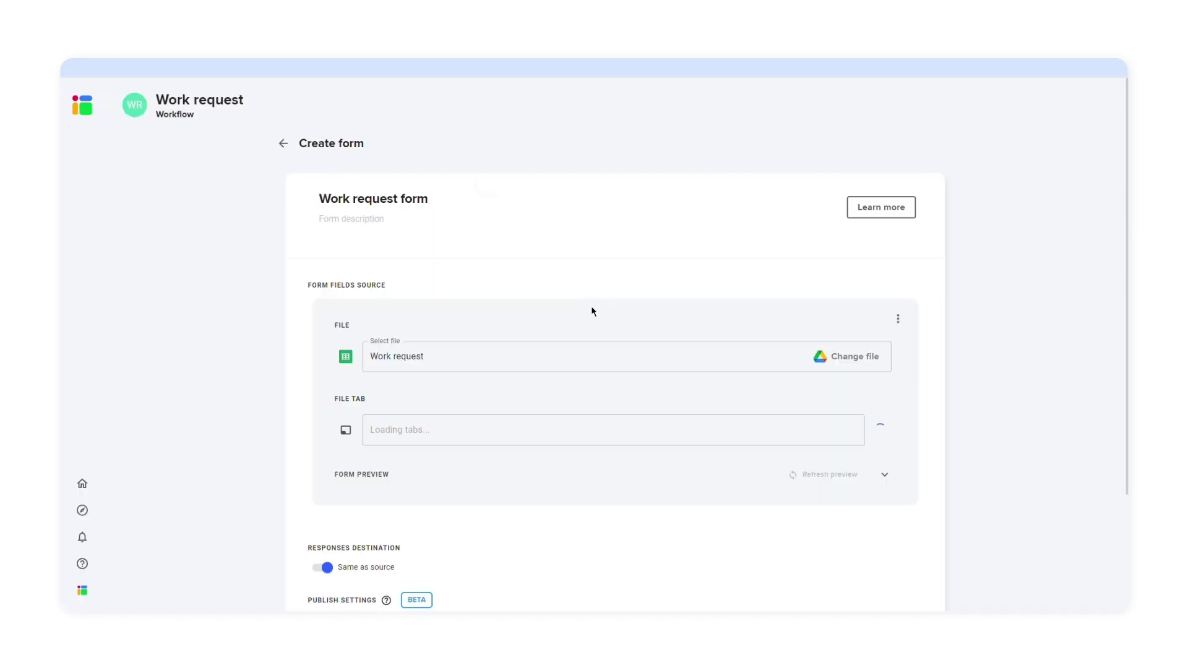
# Set the form's source tab to Requests and save the form after checking its preview
pyautogui.click(845, 437)
pyautogui.click(848, 457)
pyautogui.scroll(-3, 924, 449)
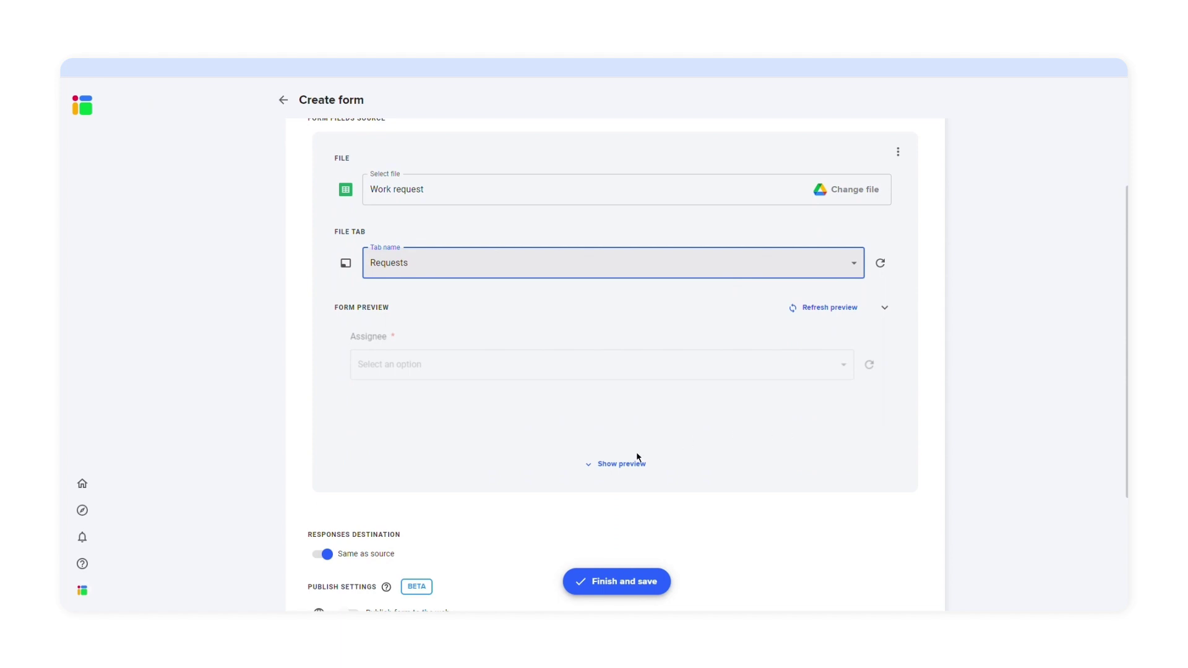
pyautogui.click(629, 469)
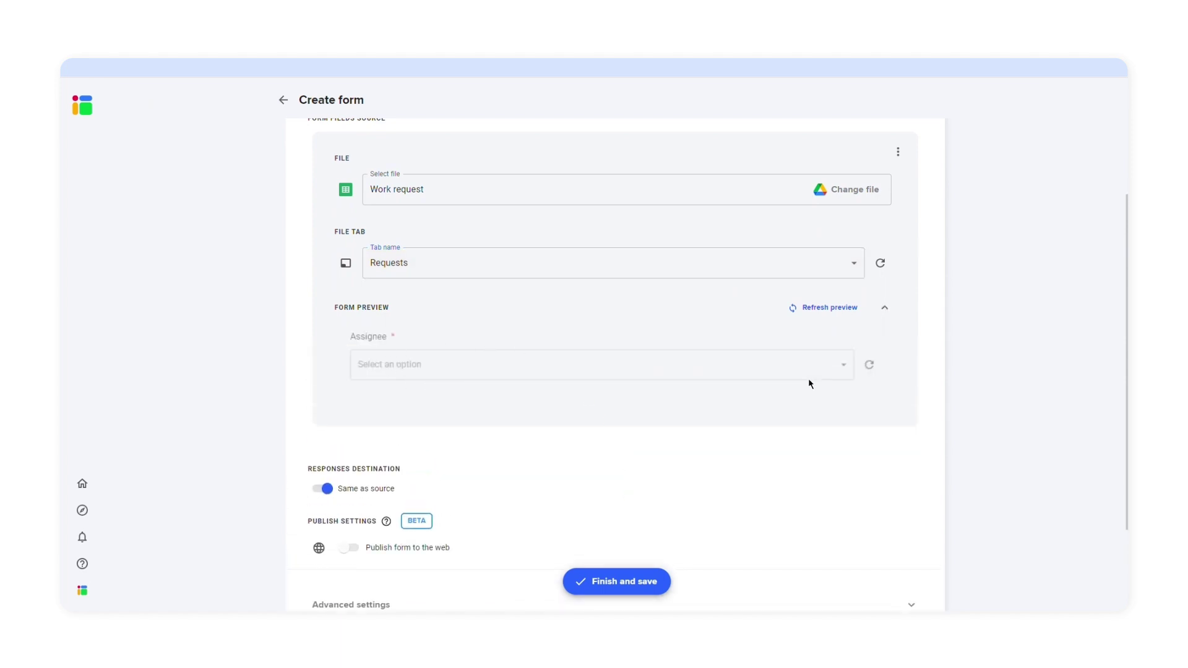
pyautogui.scroll(-2, 733, 406)
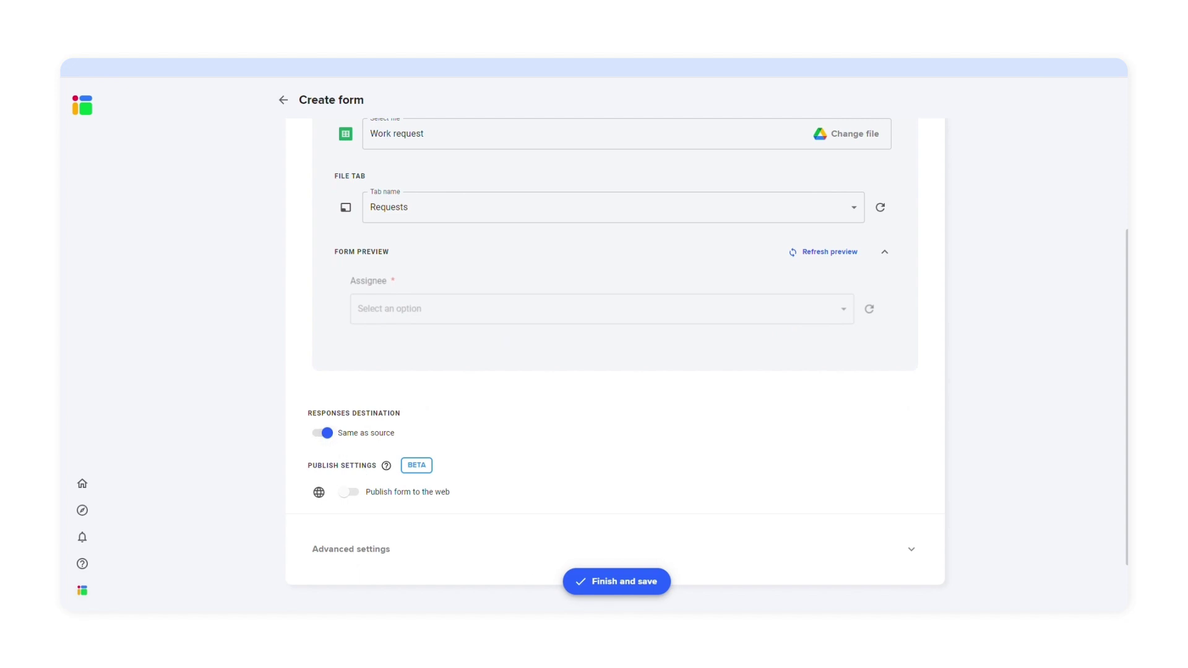
pyautogui.click(609, 588)
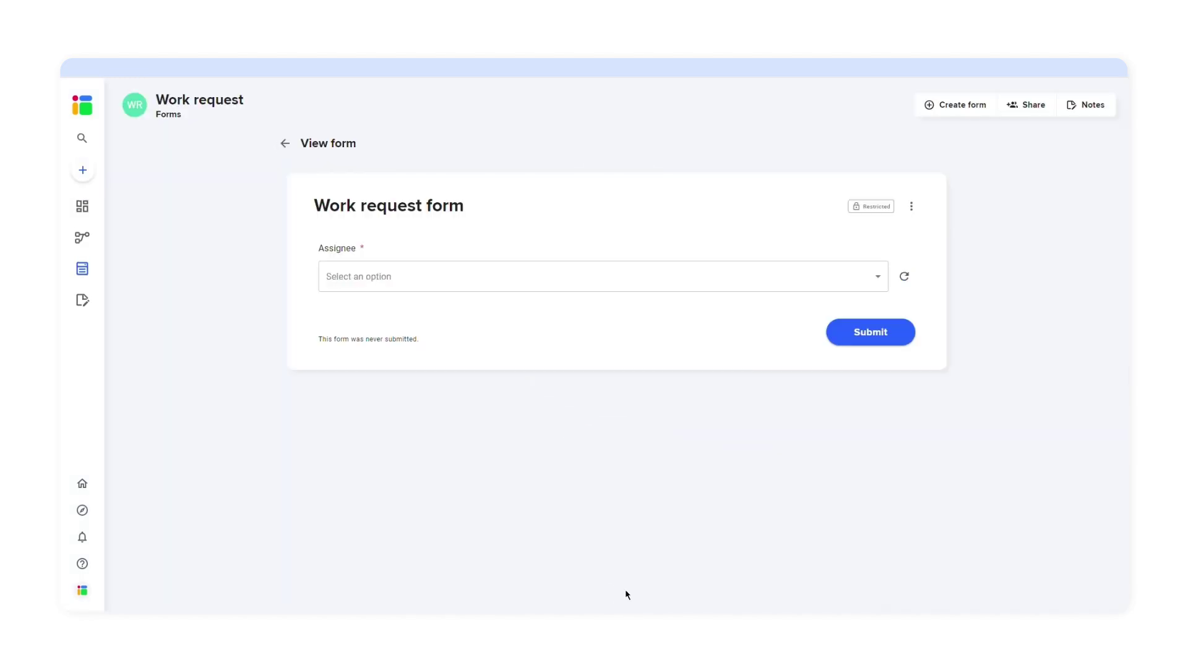
# Test the dependent dropdowns by choosing Designer as Assignee and IG design as Platform, and check the Type options
pyautogui.click(733, 284)
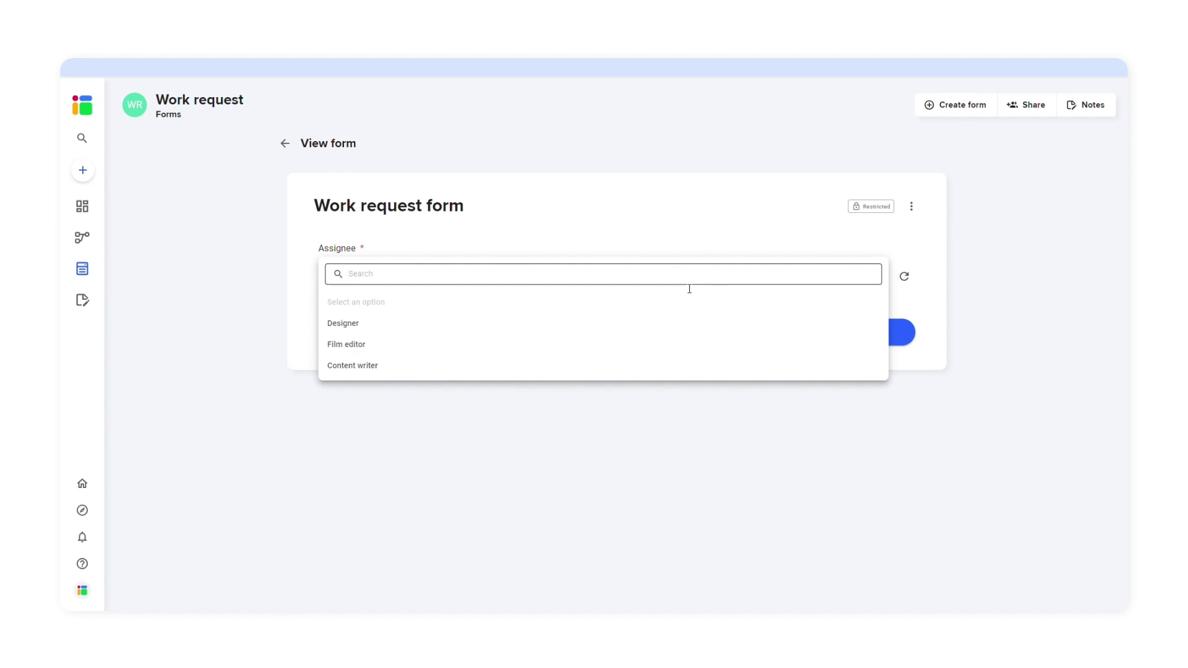
pyautogui.click(547, 331)
pyautogui.click(537, 339)
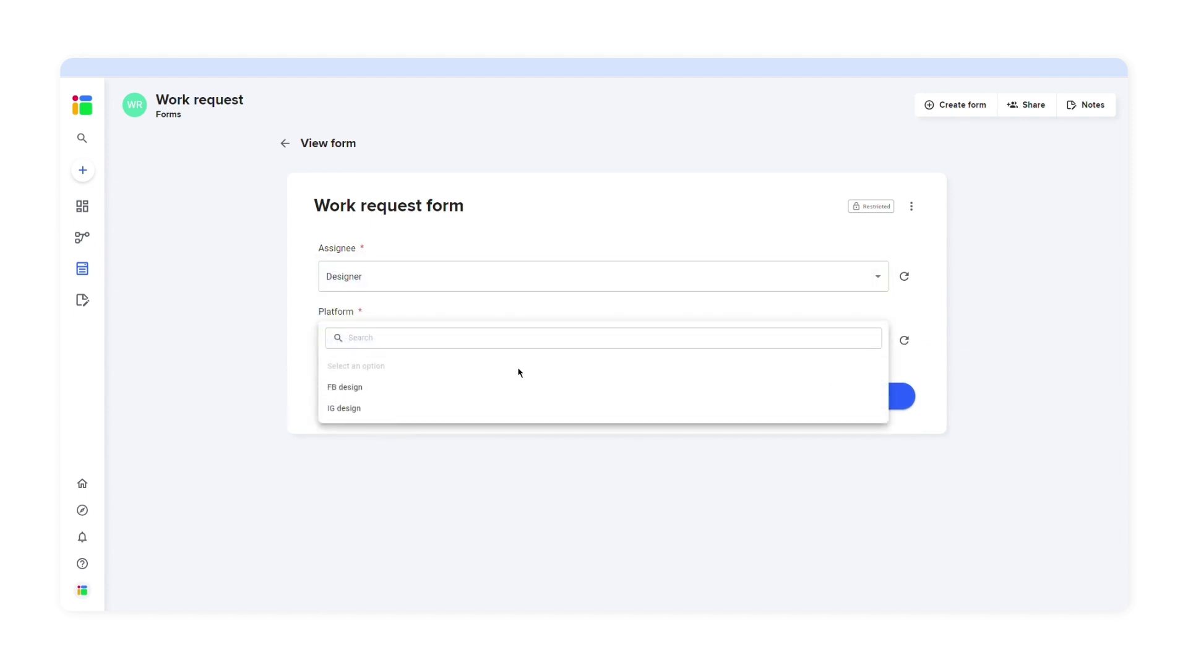
pyautogui.click(525, 418)
pyautogui.click(525, 418)
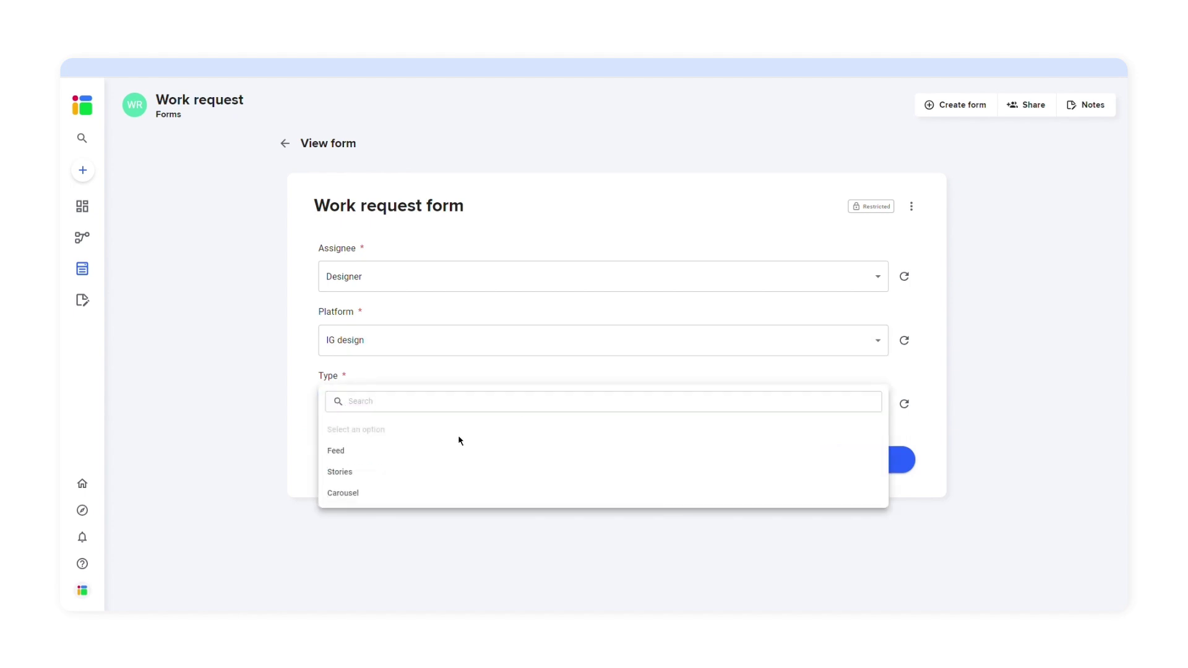
pyautogui.click(468, 529)
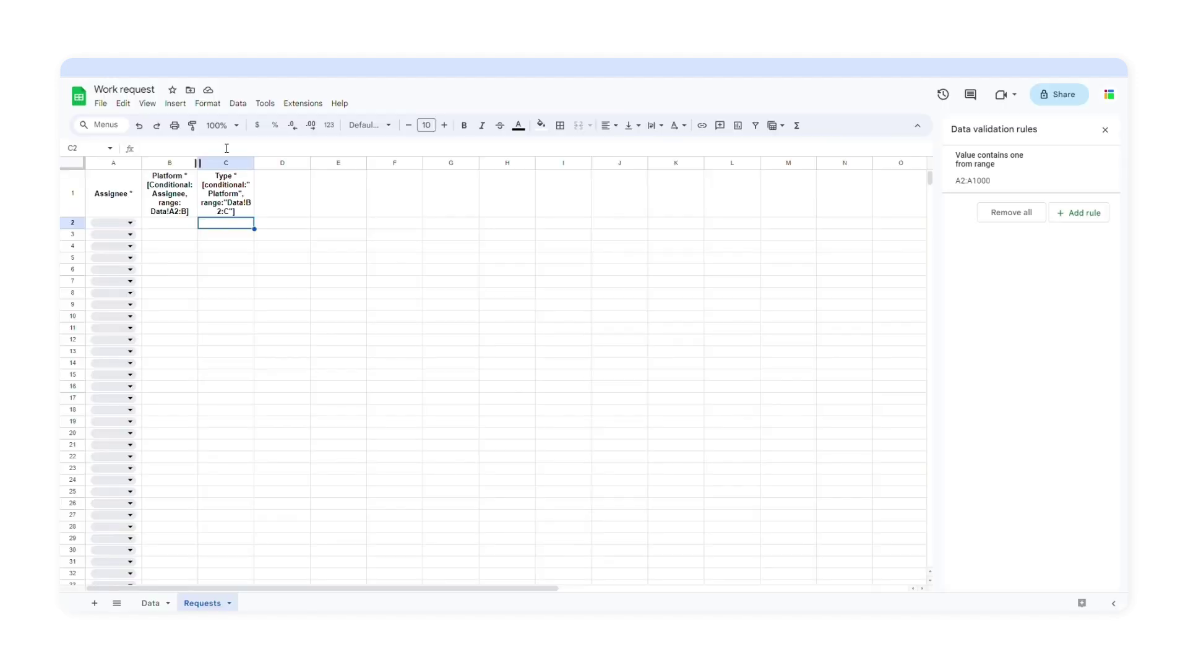
# Switch to the Requests sheet and add the required field header "Description *" in D1
pyautogui.click(279, 204)
pyautogui.write('Description')
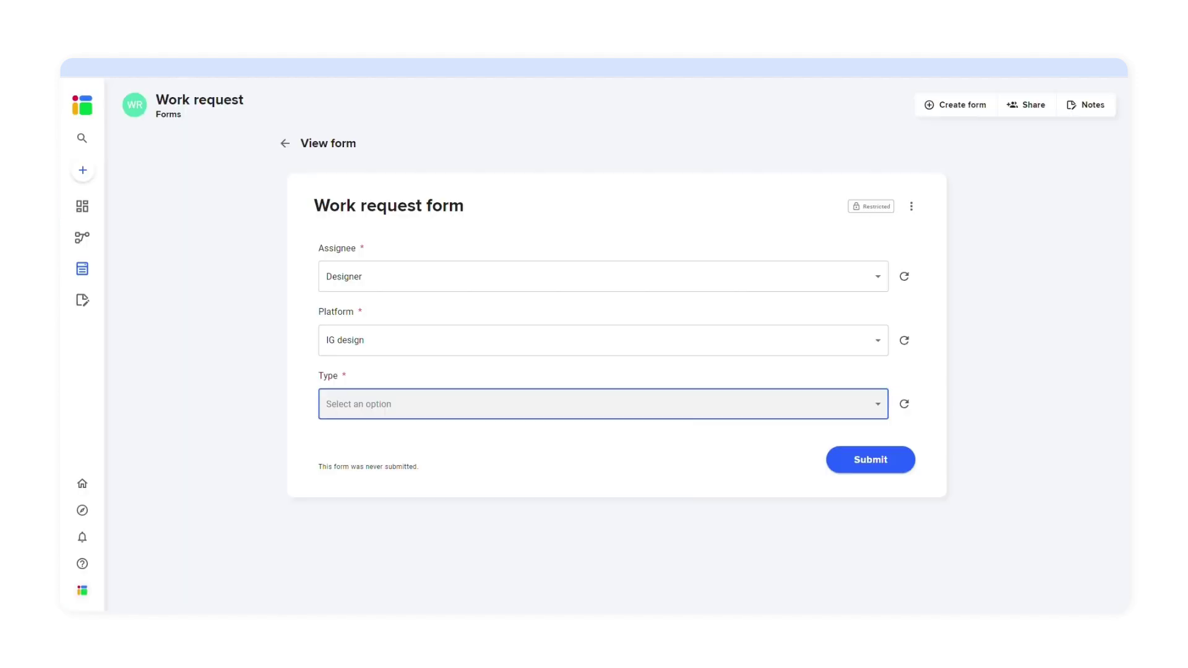
# Return to Sheetgo, sync the form with its spreadsheet and open the Assignee options
pyautogui.click(911, 206)
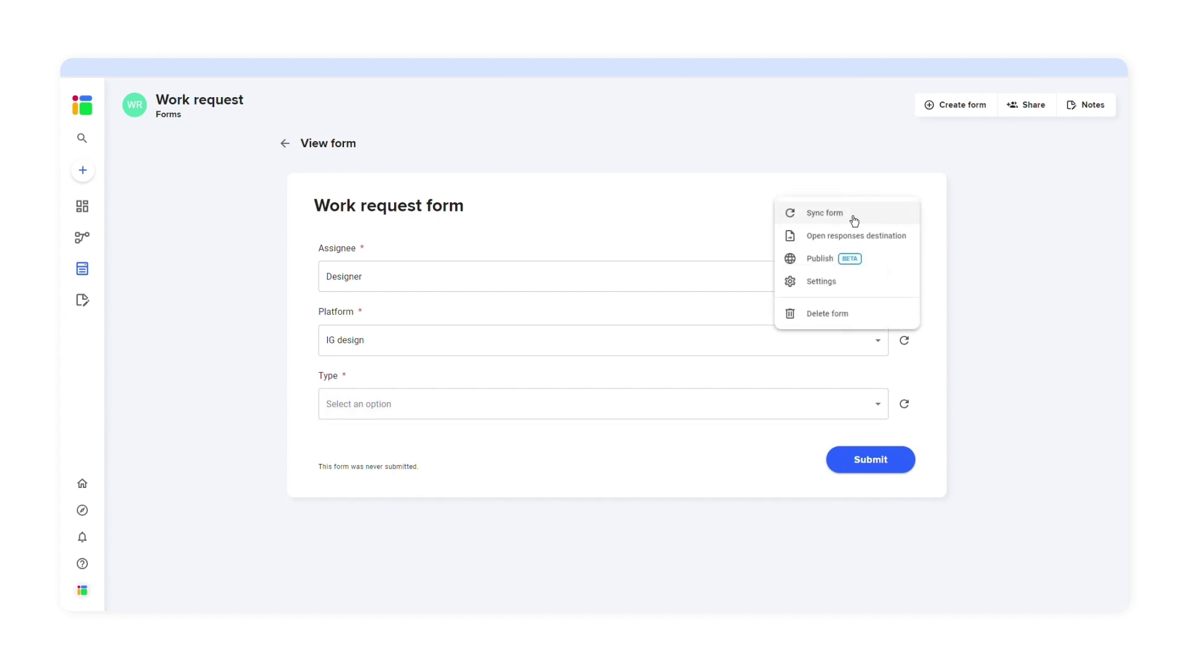
pyautogui.click(853, 220)
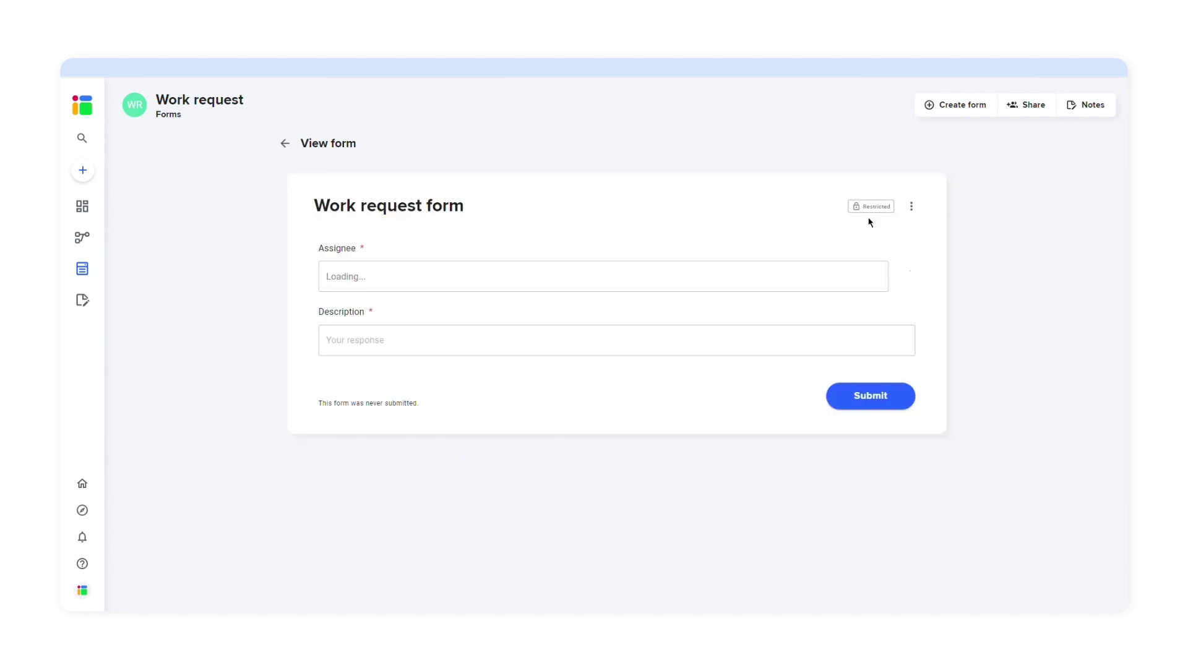
pyautogui.click(862, 285)
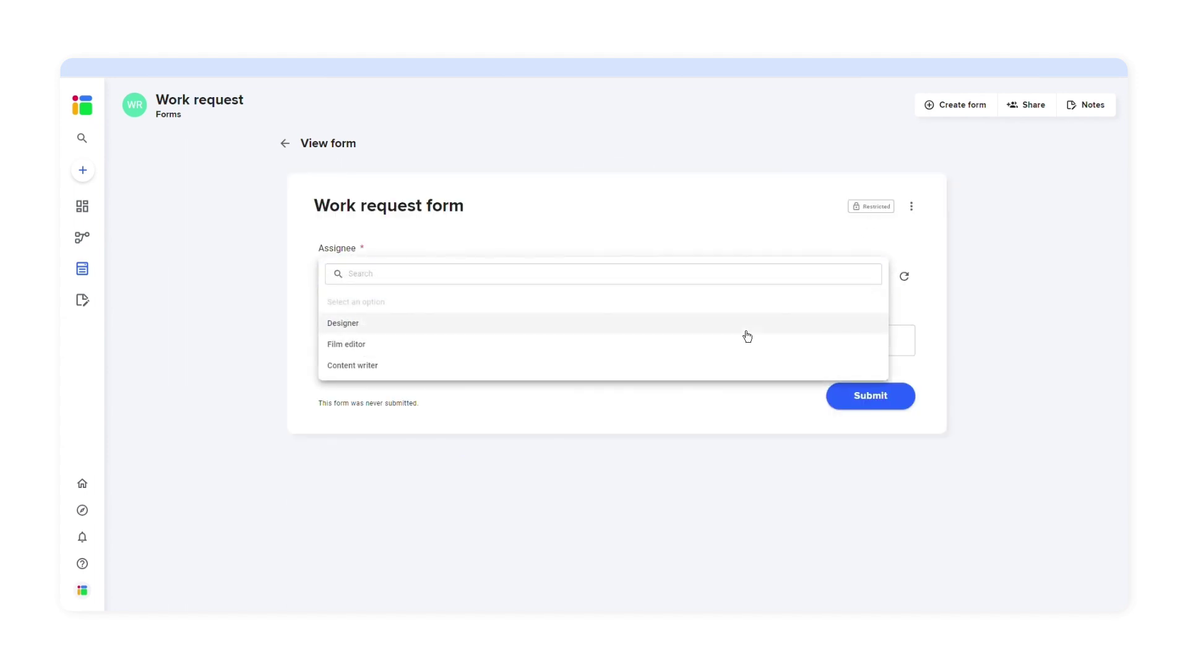